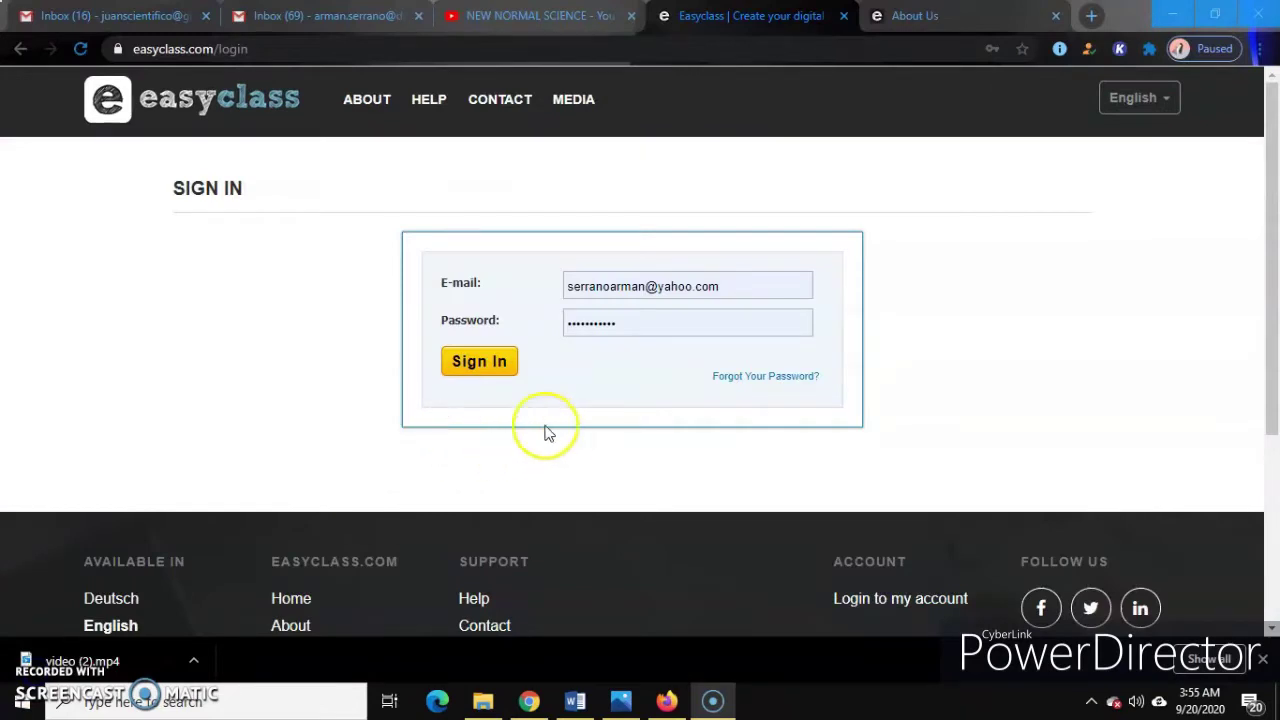
Step: Sign in to the Easyclass account with the prefilled e-mail and password
left_click(488, 370)
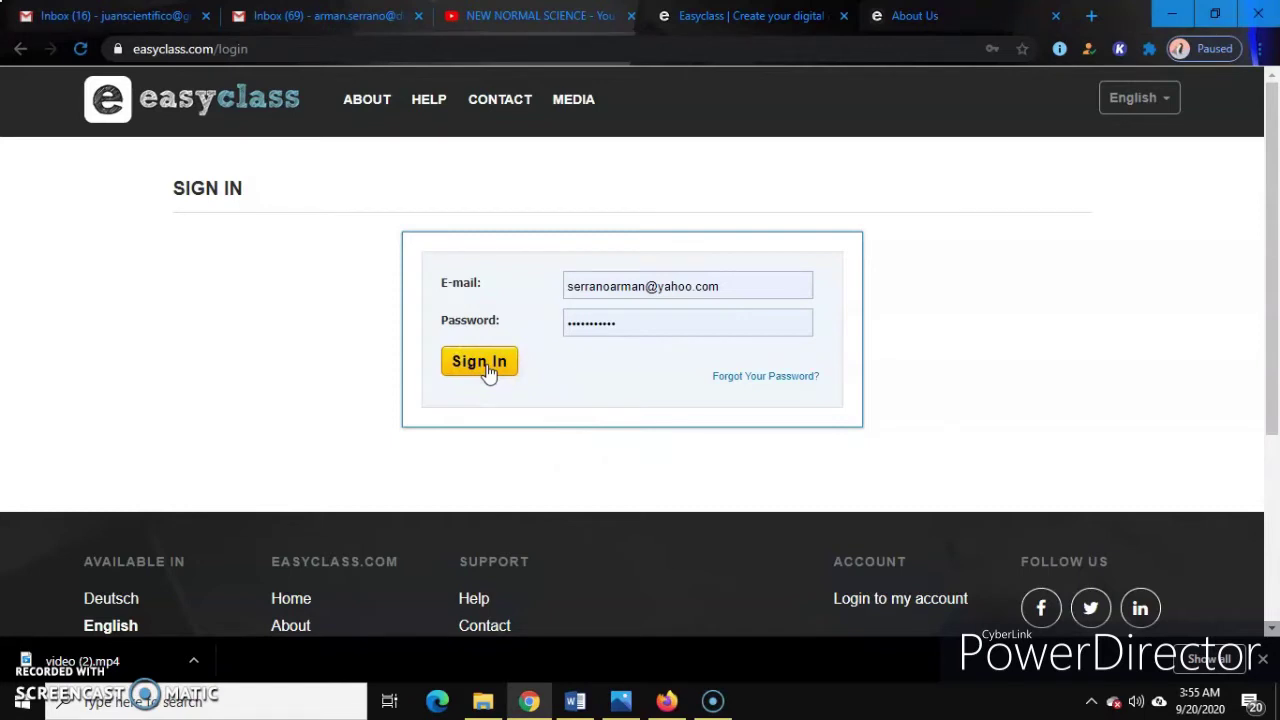
left_click(477, 367)
left_click(485, 366)
left_click(477, 370)
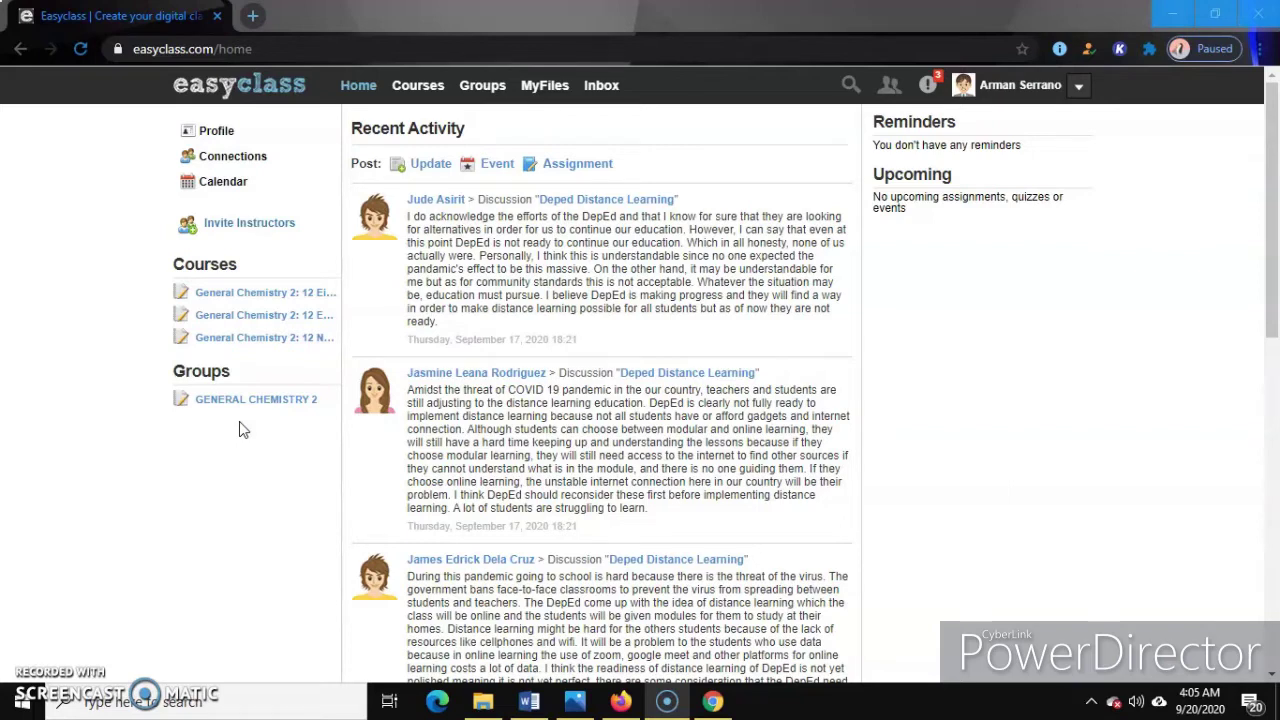
Step: Check the management options of the 12 Einstein class in the course list and open the 12 Euclid class
left_click(417, 90)
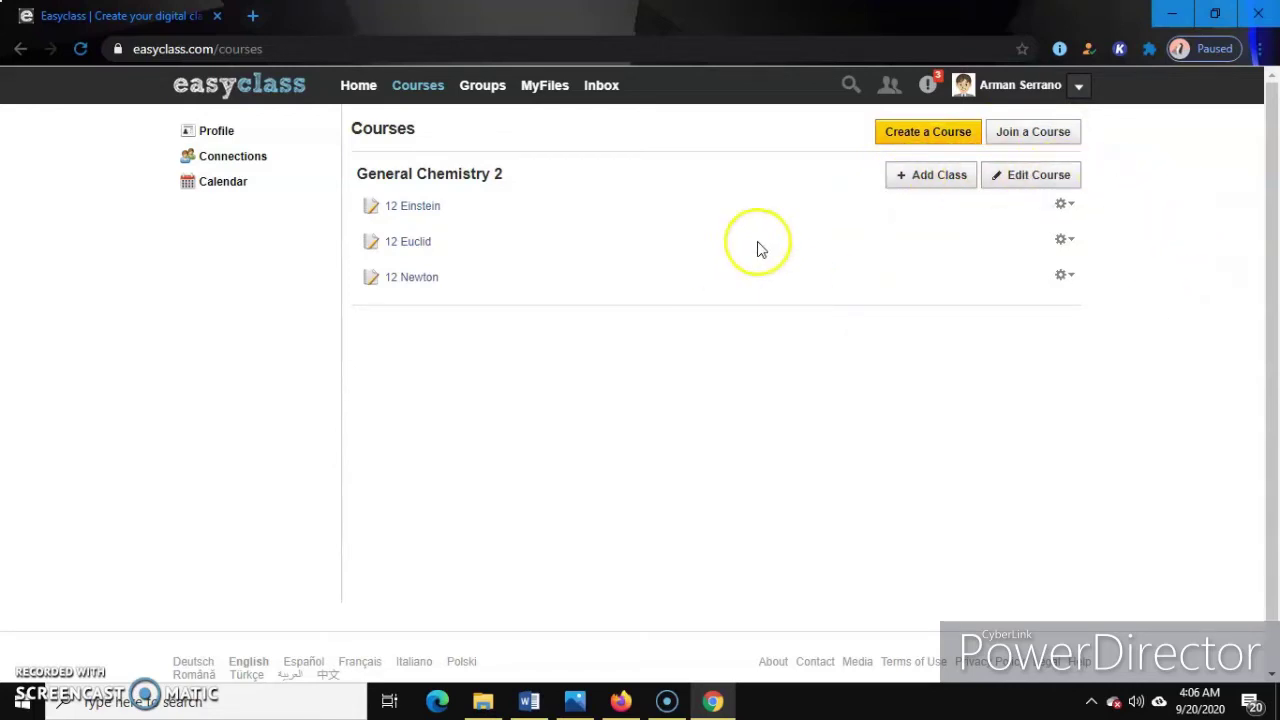
left_click(1066, 205)
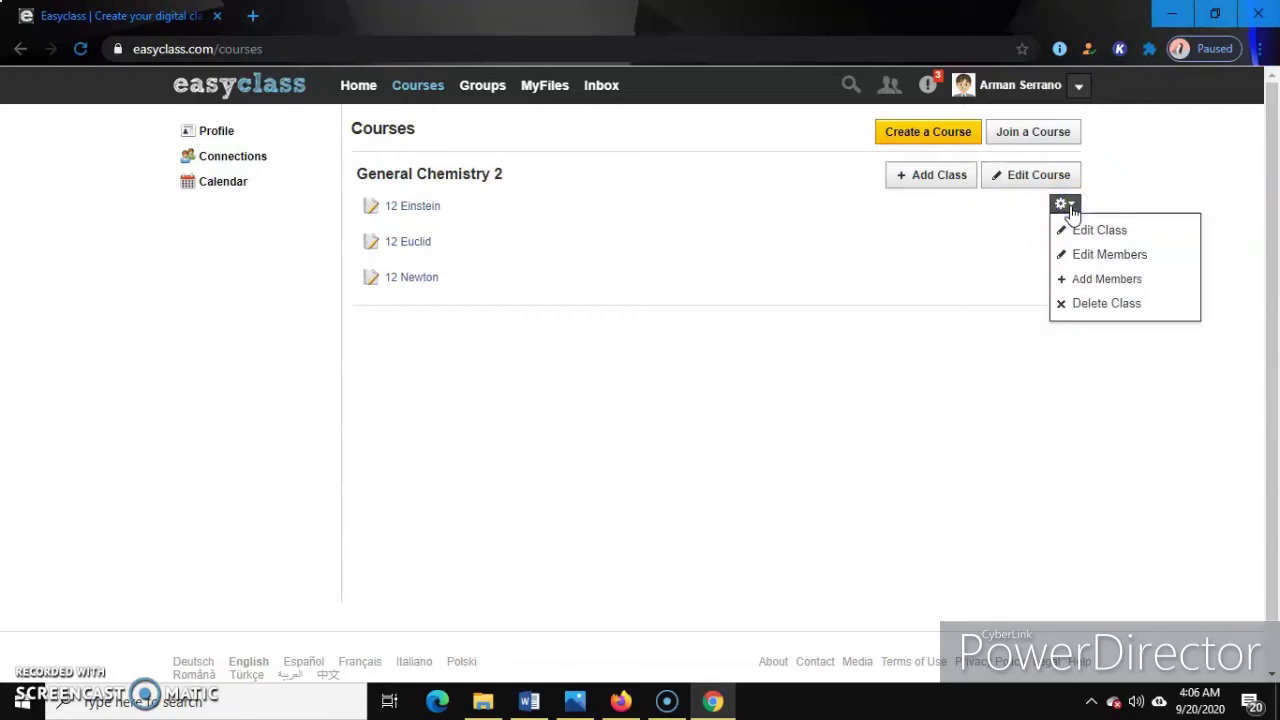
left_click(956, 281)
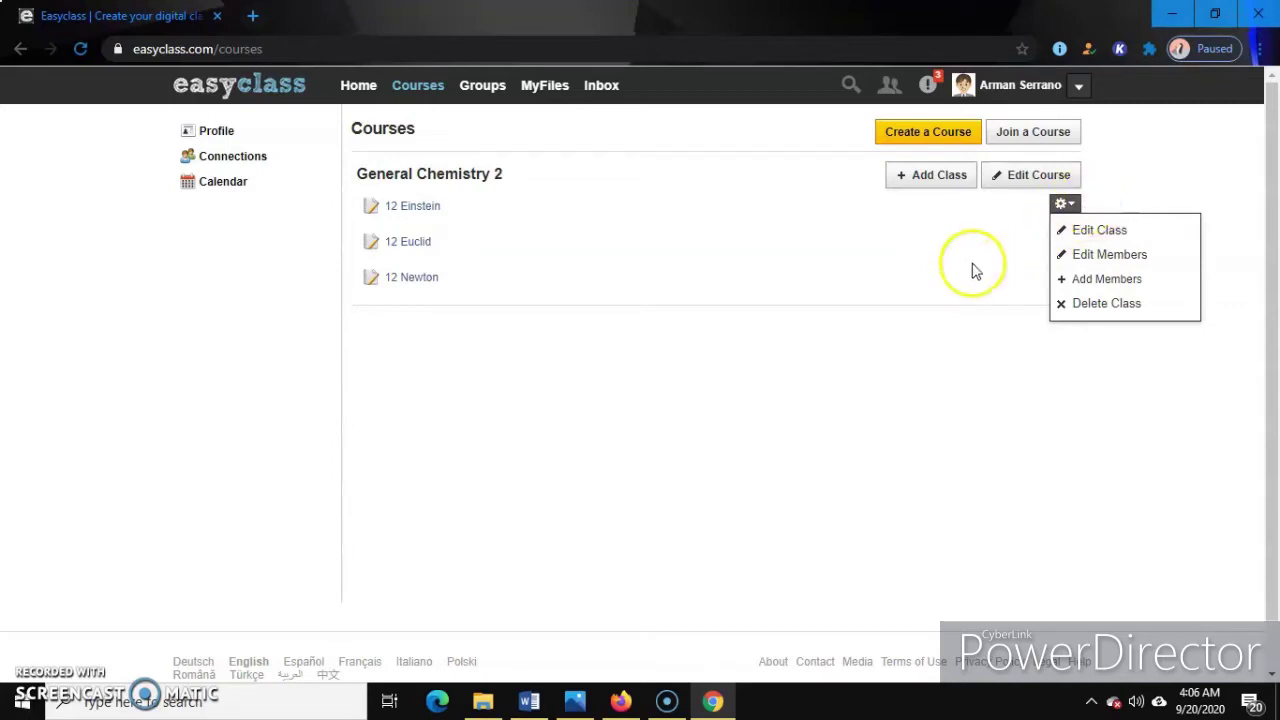
left_click(837, 386)
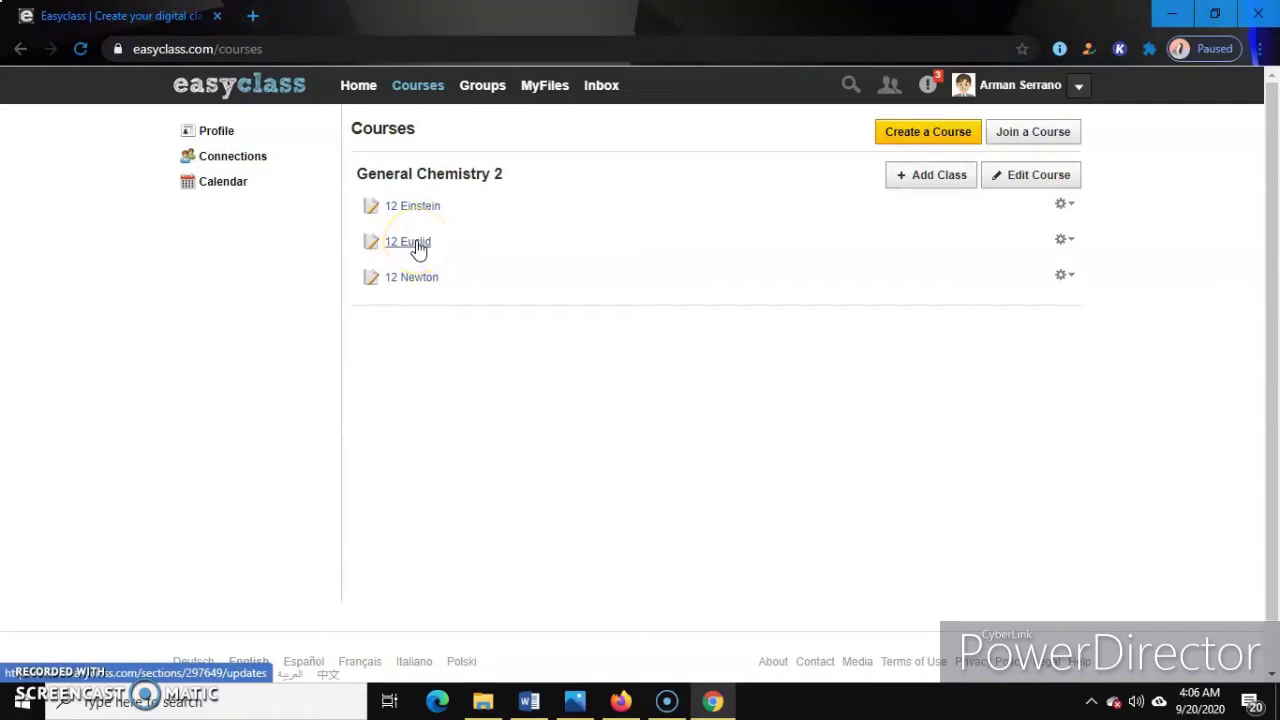
left_click(420, 246)
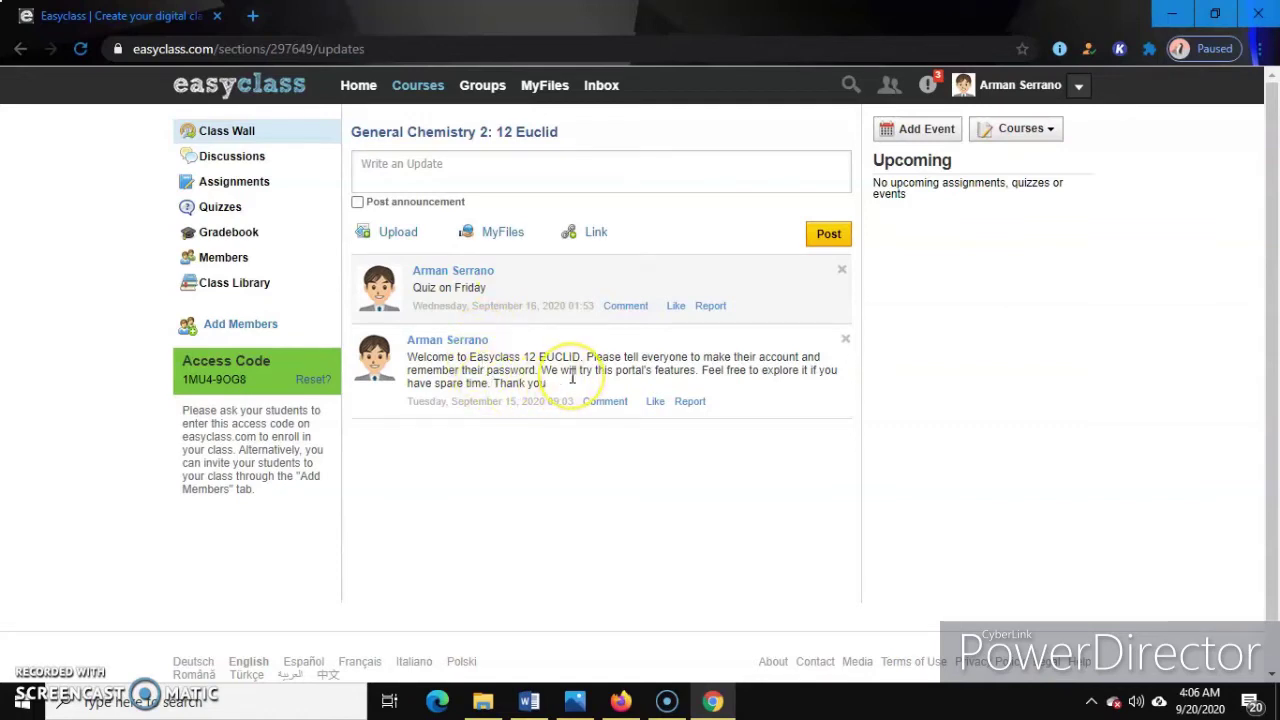
Step: Open the "Deped Distance Learning" discussion of the 12 Euclid class
left_click(290, 163)
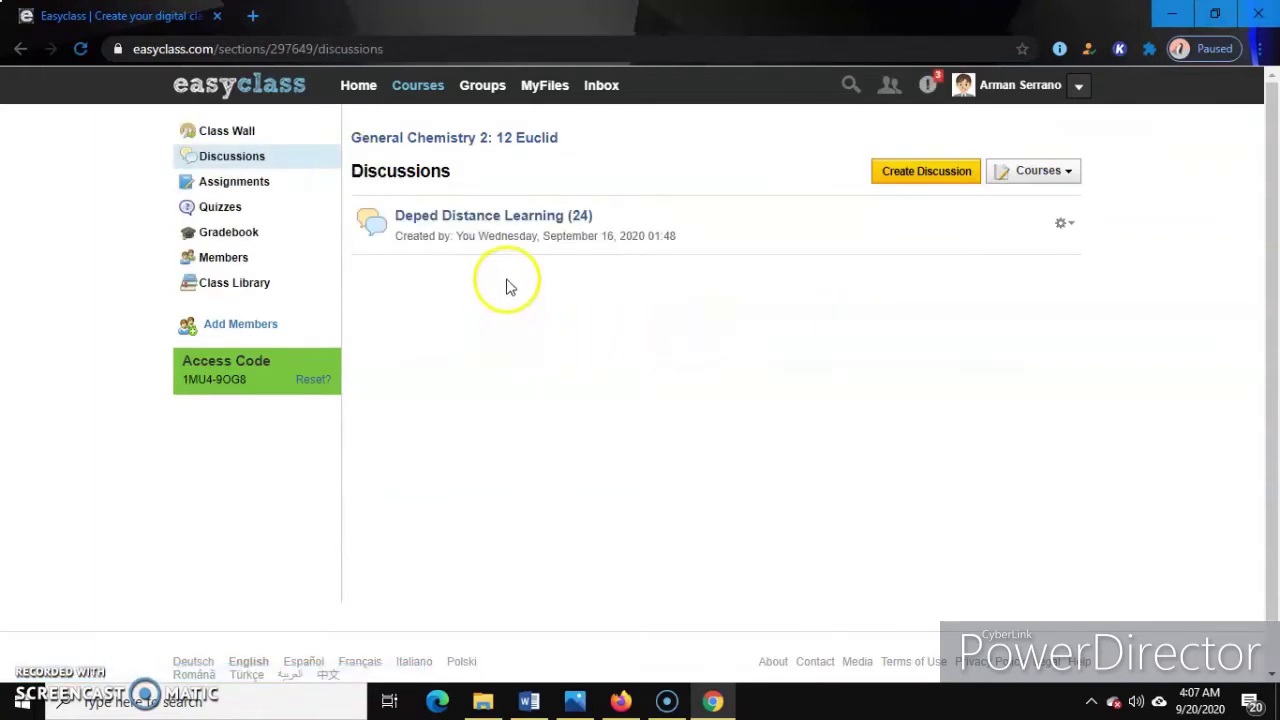
left_click(476, 220)
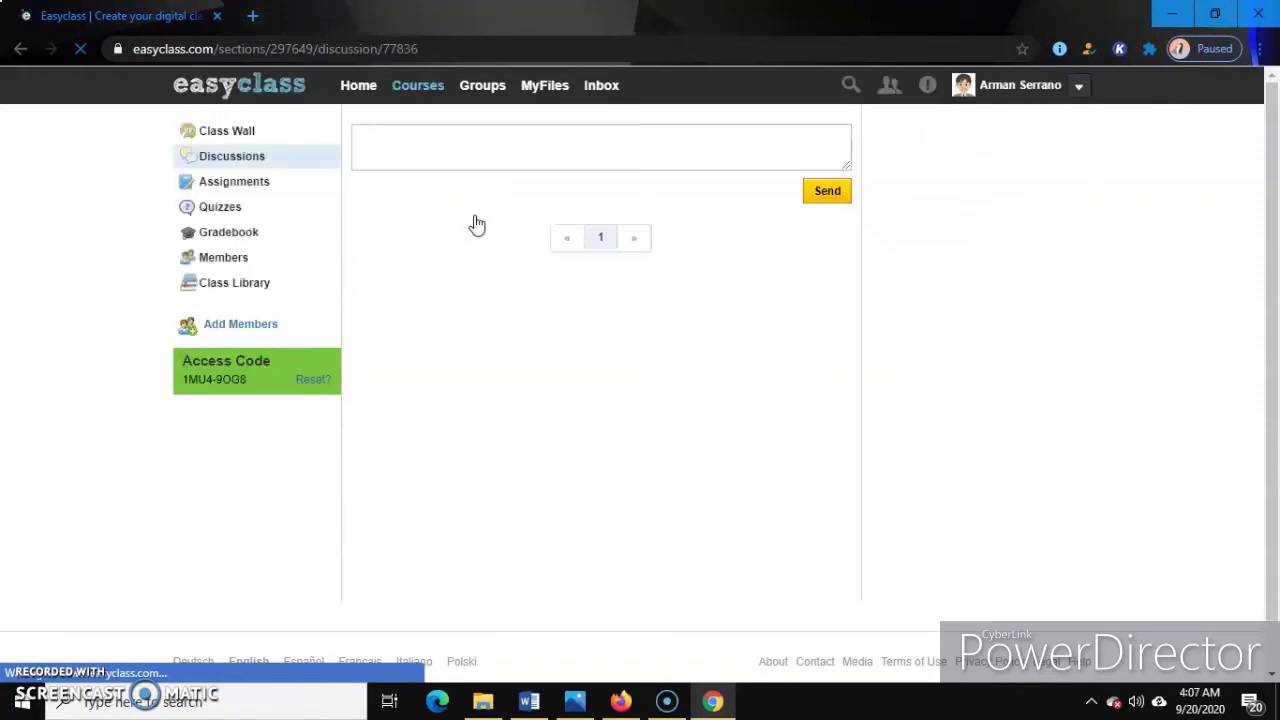
left_click(791, 385)
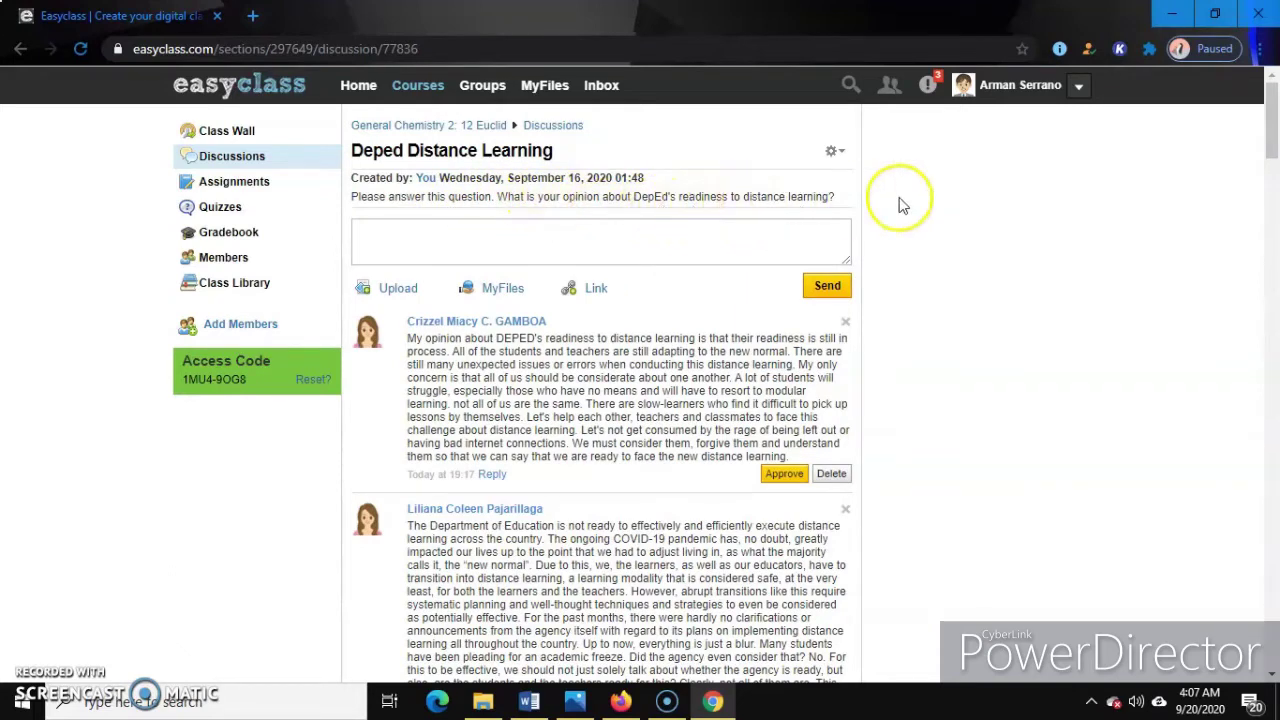
Step: Approve the first student reply in the "Deped Distance Learning" discussion
left_click(1272, 150)
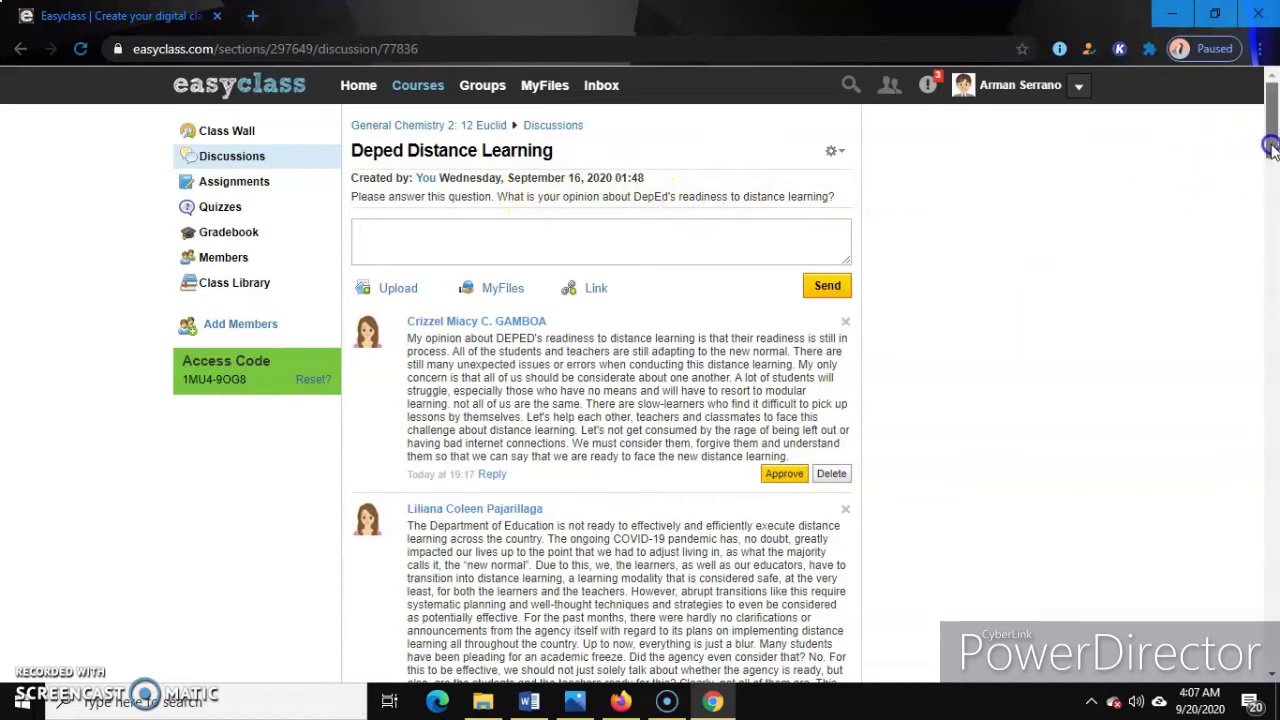
left_click_drag(1271, 146, 1271, 150)
left_click(786, 429)
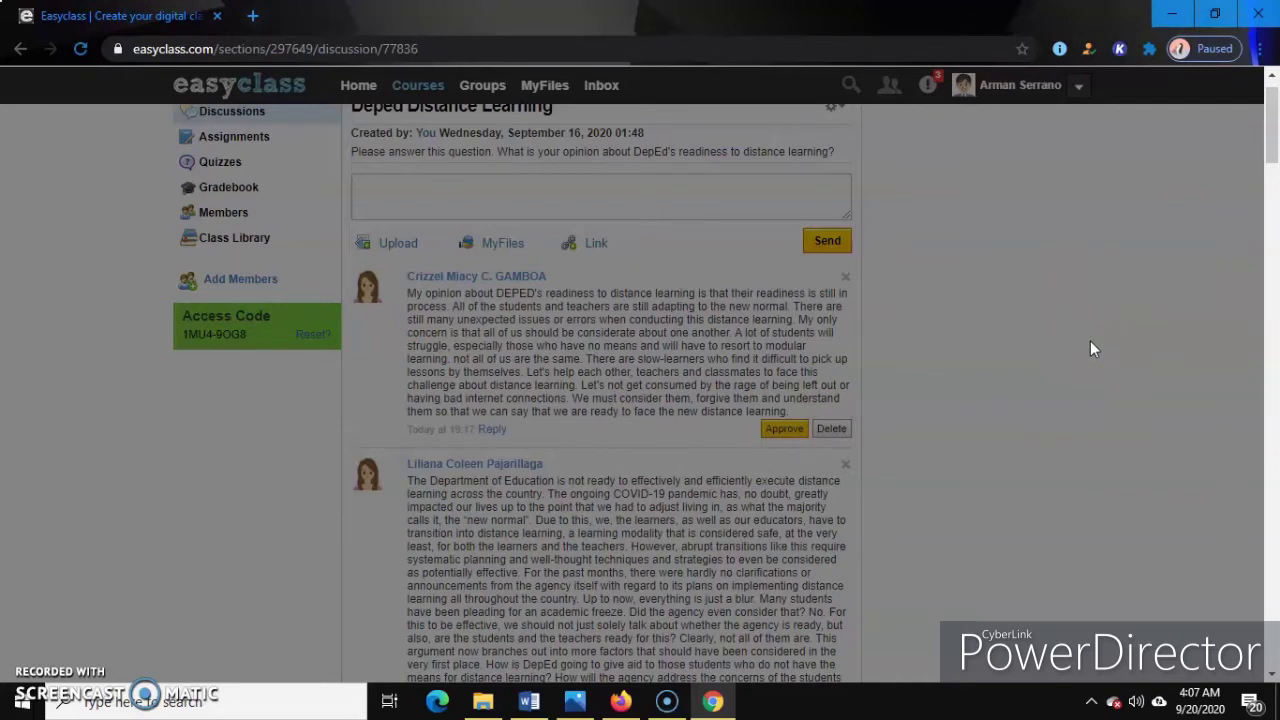
left_click(793, 426)
left_click(638, 384)
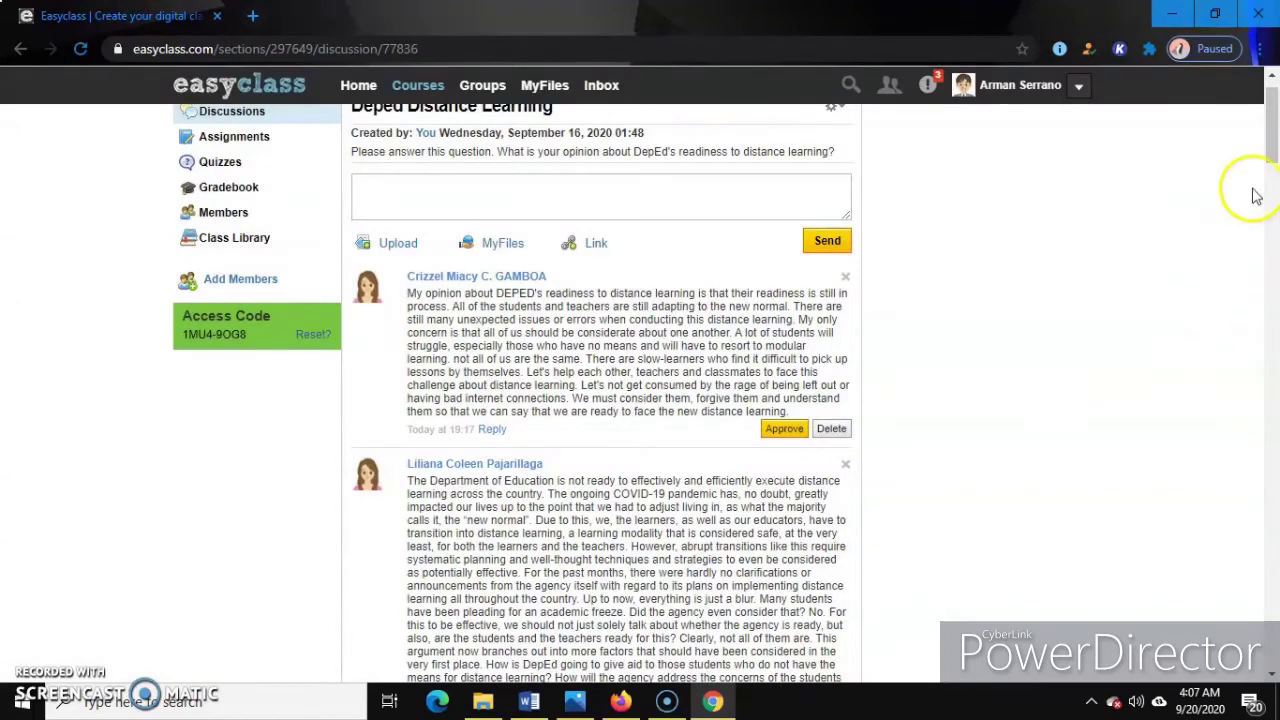
Step: Approve the second student reply in the discussion, posted yesterday at 16:39
scroll(1273, 148, "up", 1)
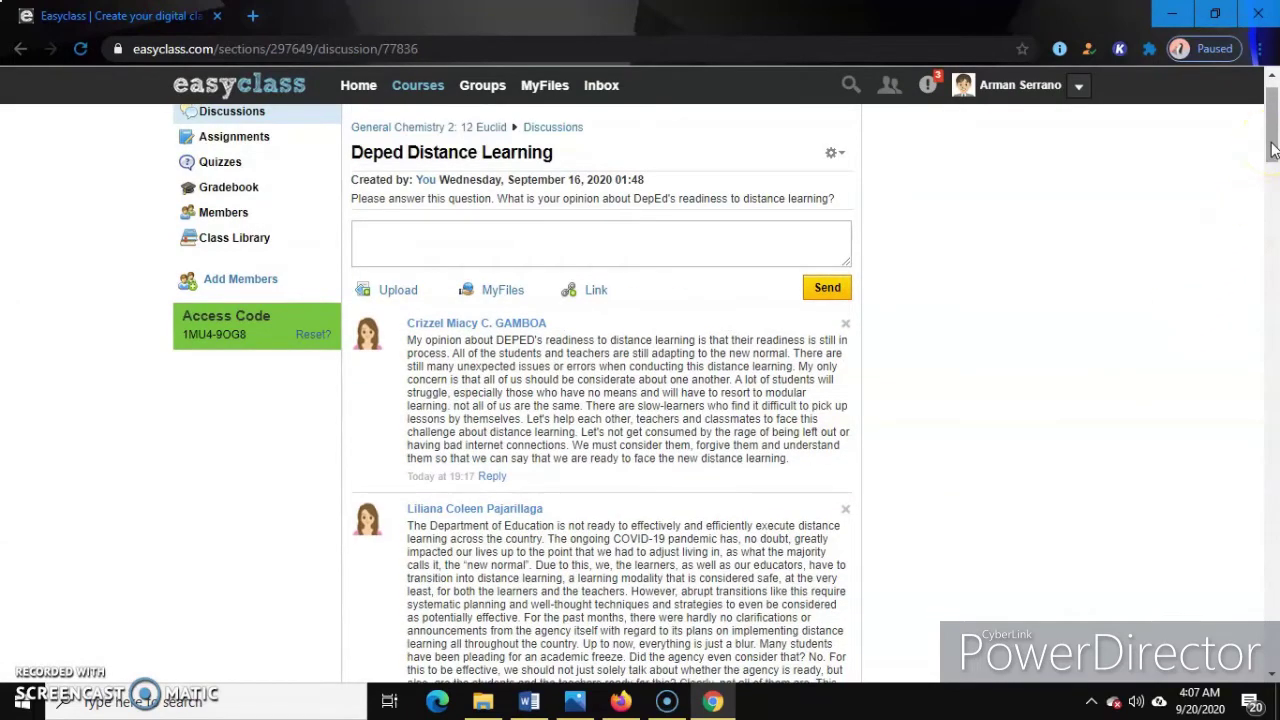
left_click_drag(1272, 146, 1272, 186)
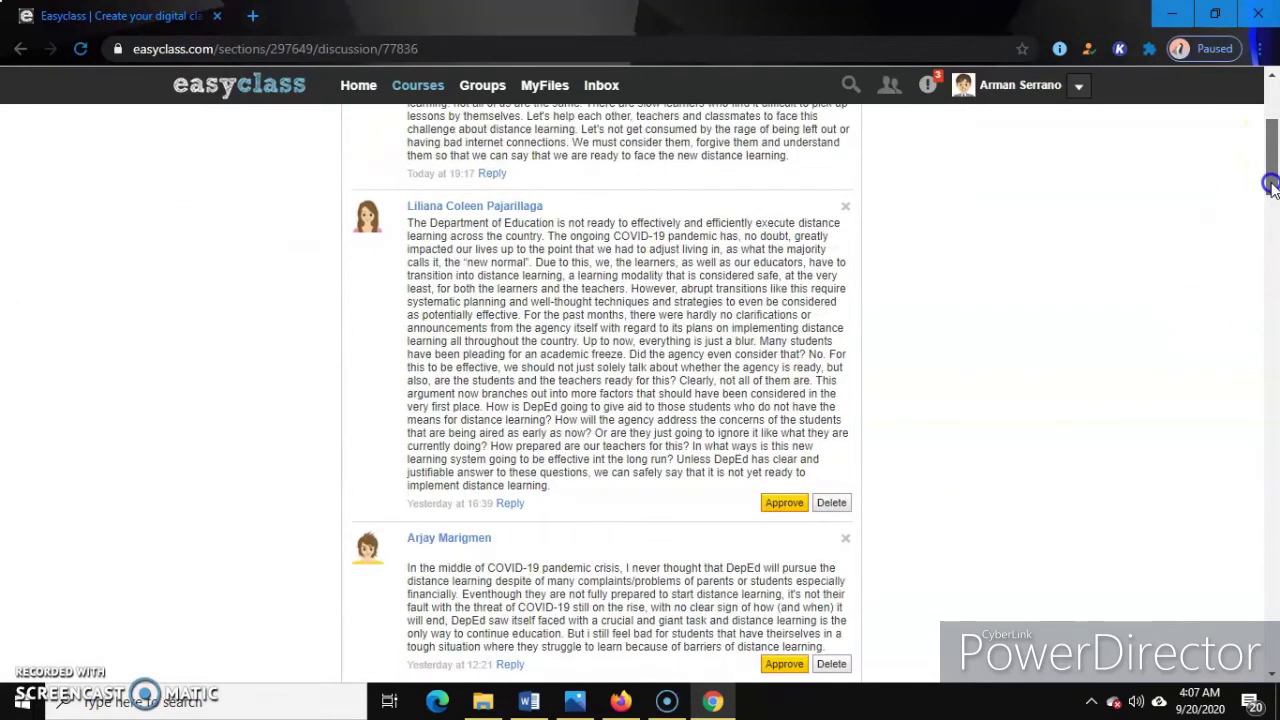
left_click(783, 505)
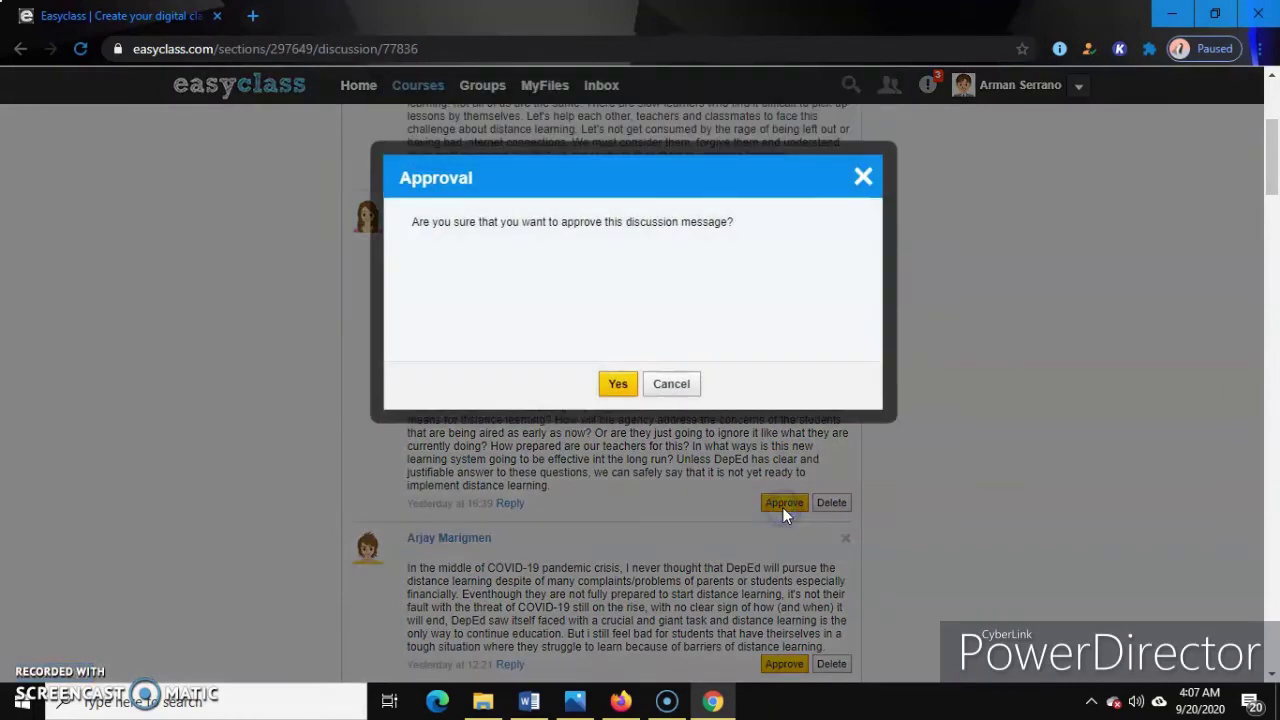
left_click(610, 382)
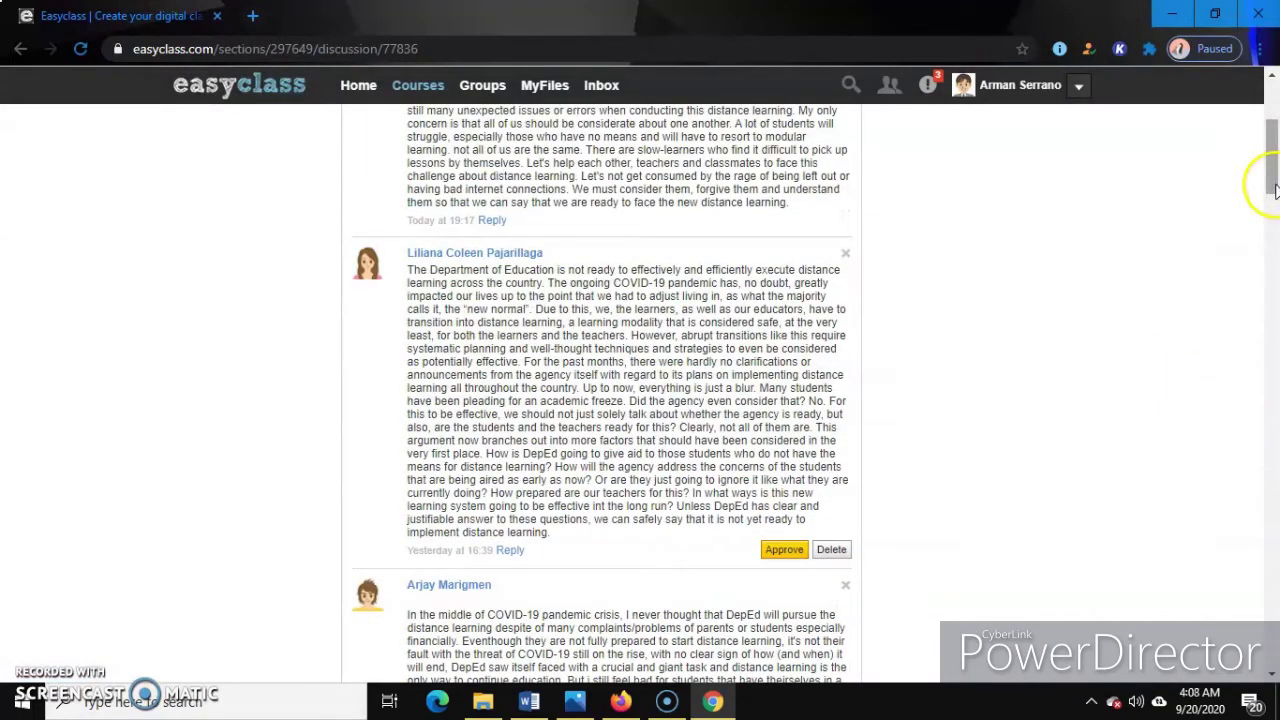
left_click_drag(1274, 186, 1274, 132)
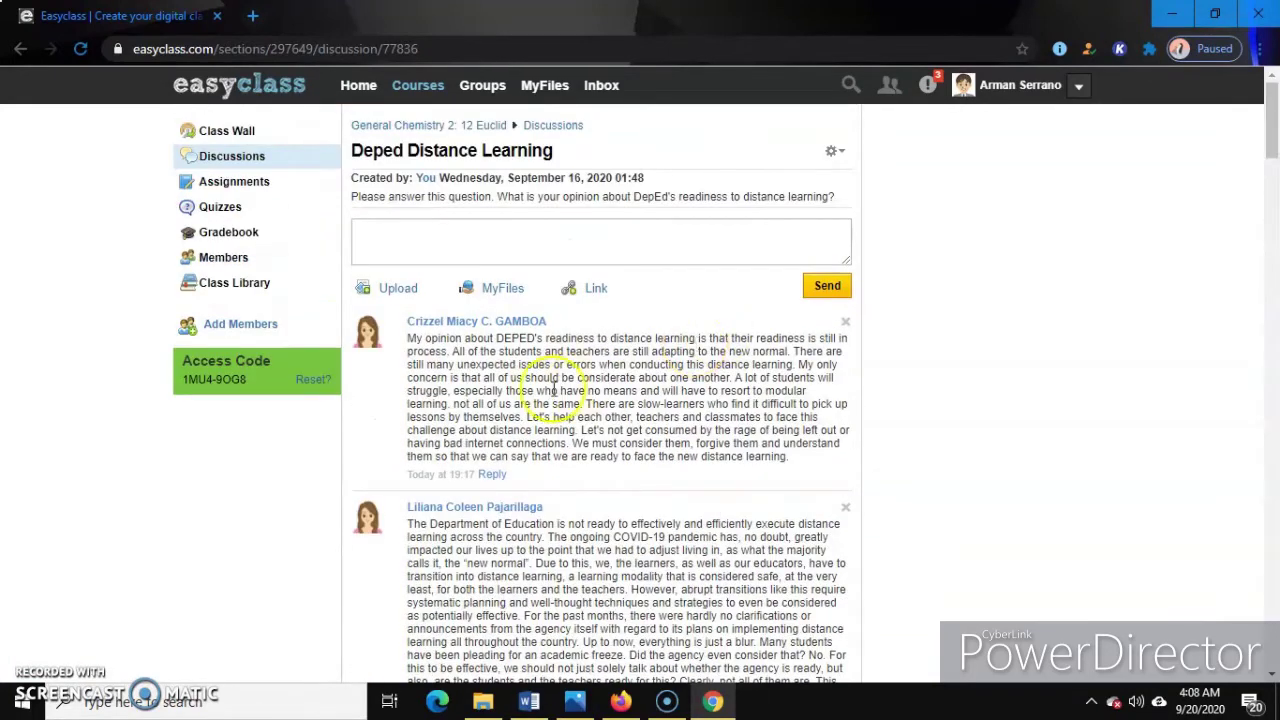
Step: Open the Chemistry 2 assignment of the 12 Euclid class and approve the first student comment
left_click(244, 188)
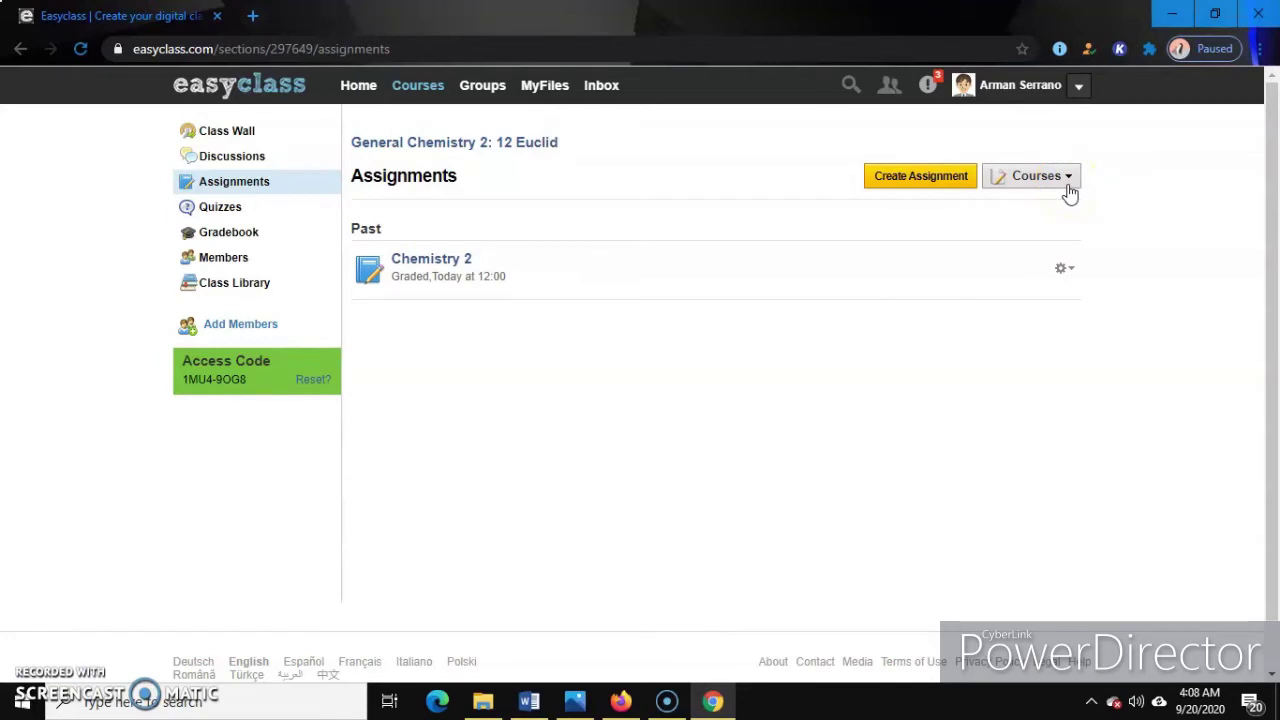
left_click(444, 260)
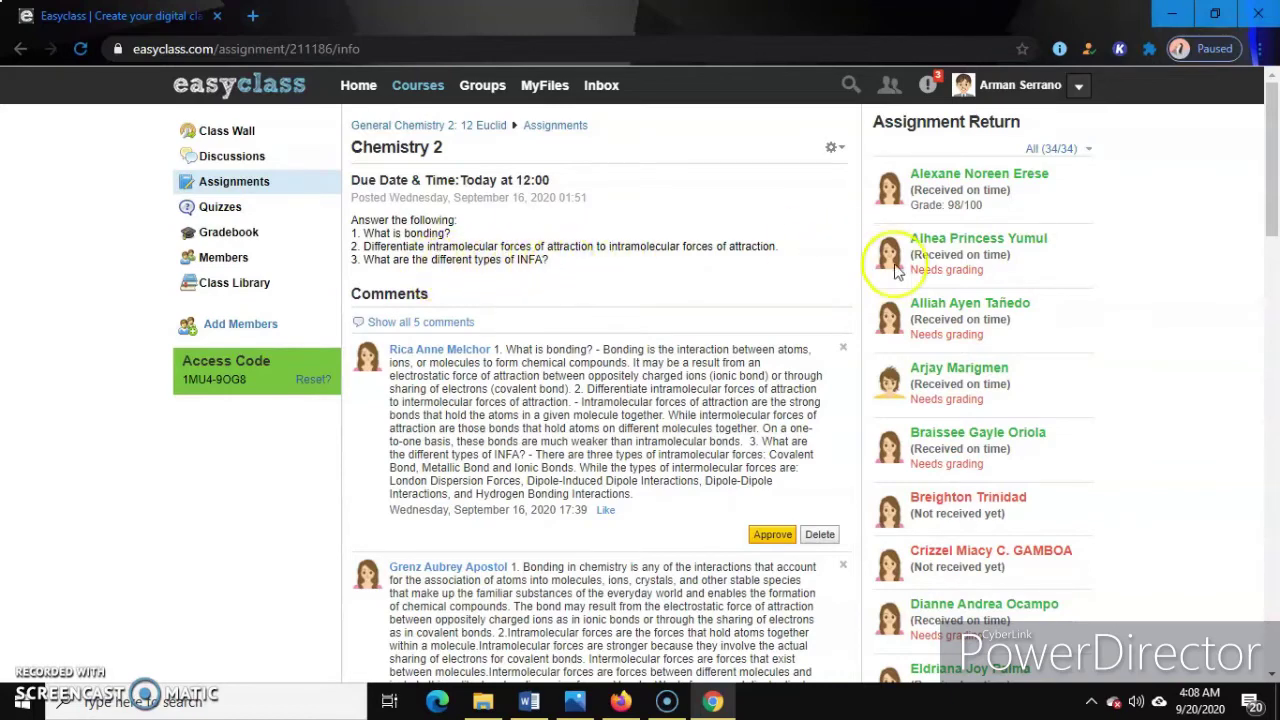
left_click(770, 536)
left_click(617, 386)
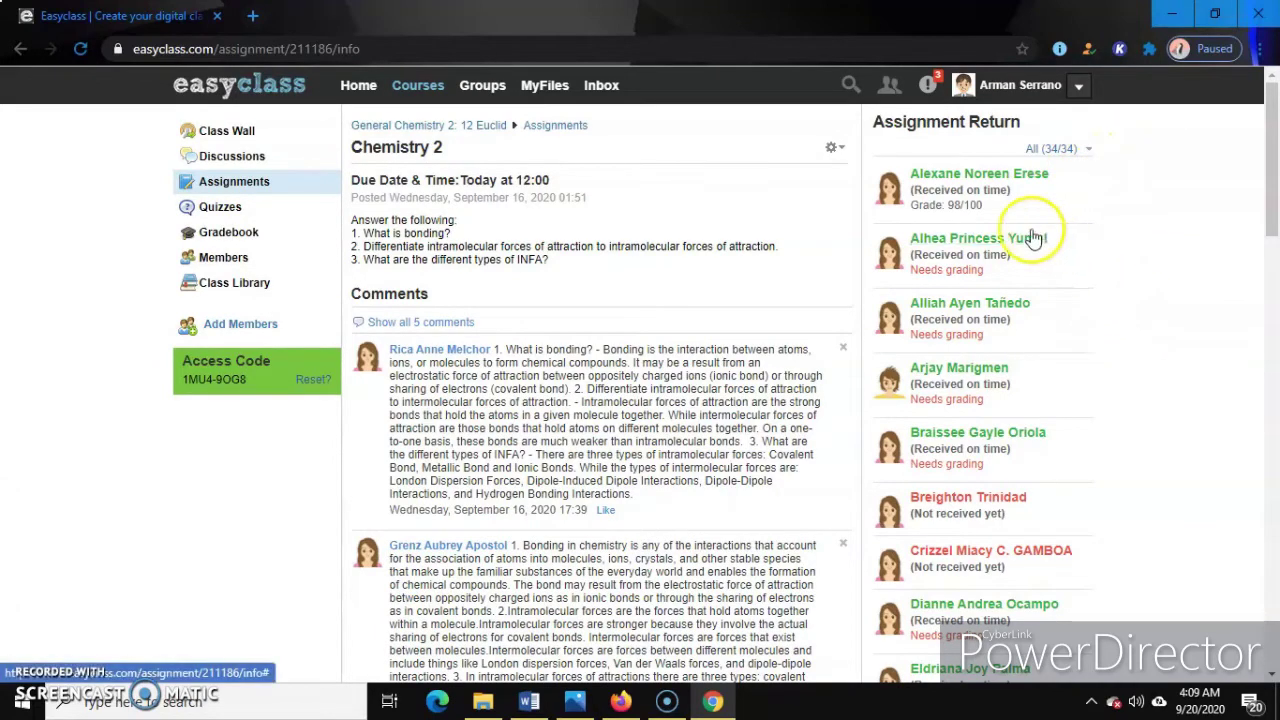
Step: Grade the second student's submission in the Assignment Return list 98 out of 100 and save it
left_click(975, 237)
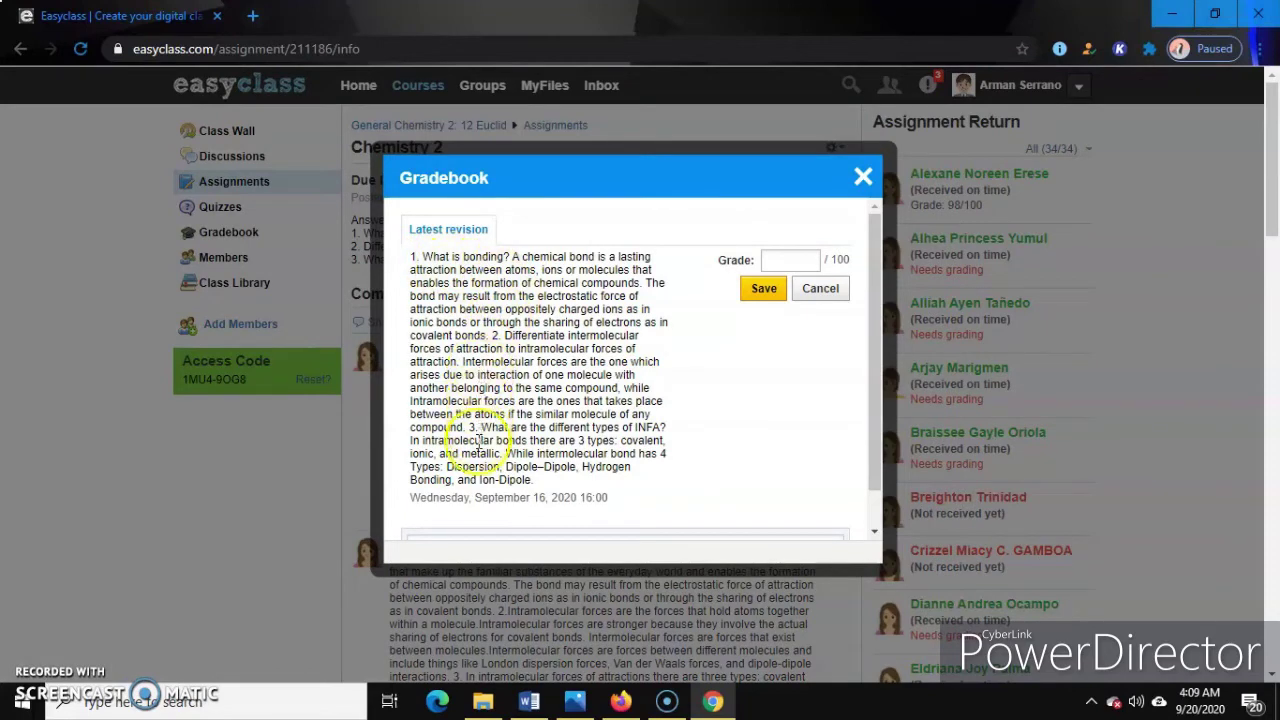
left_click(785, 258)
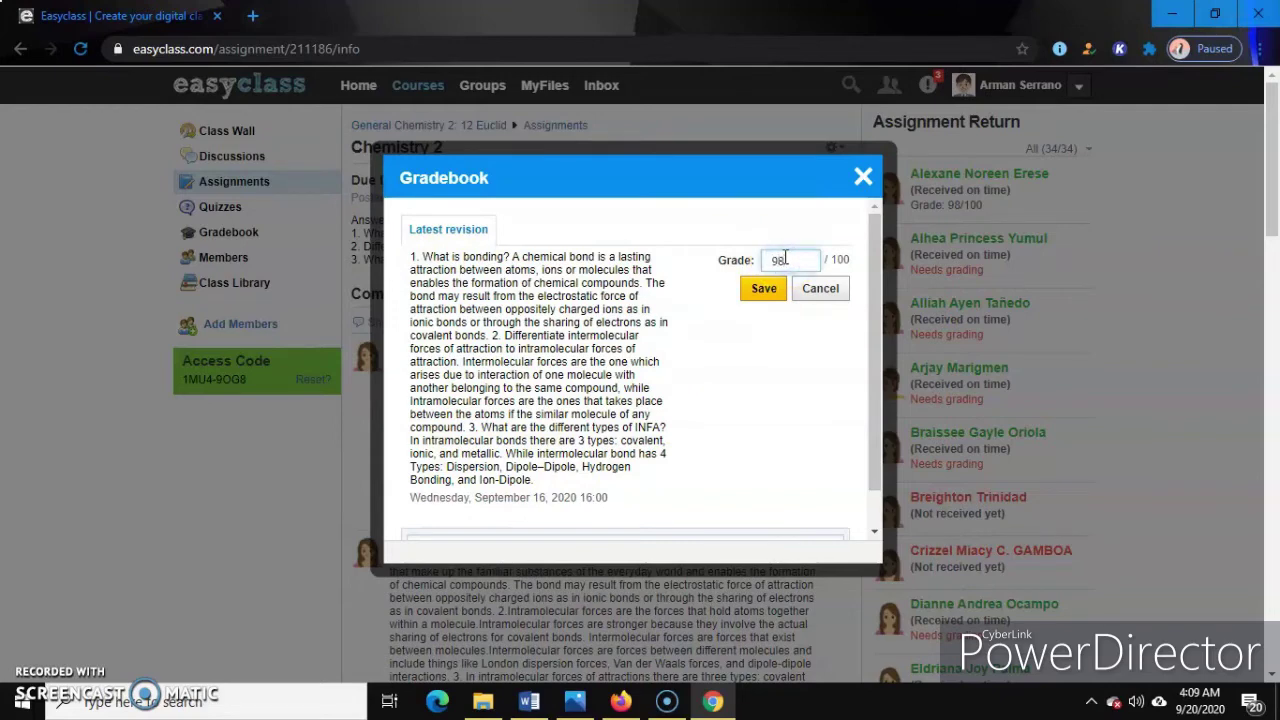
left_click(765, 289)
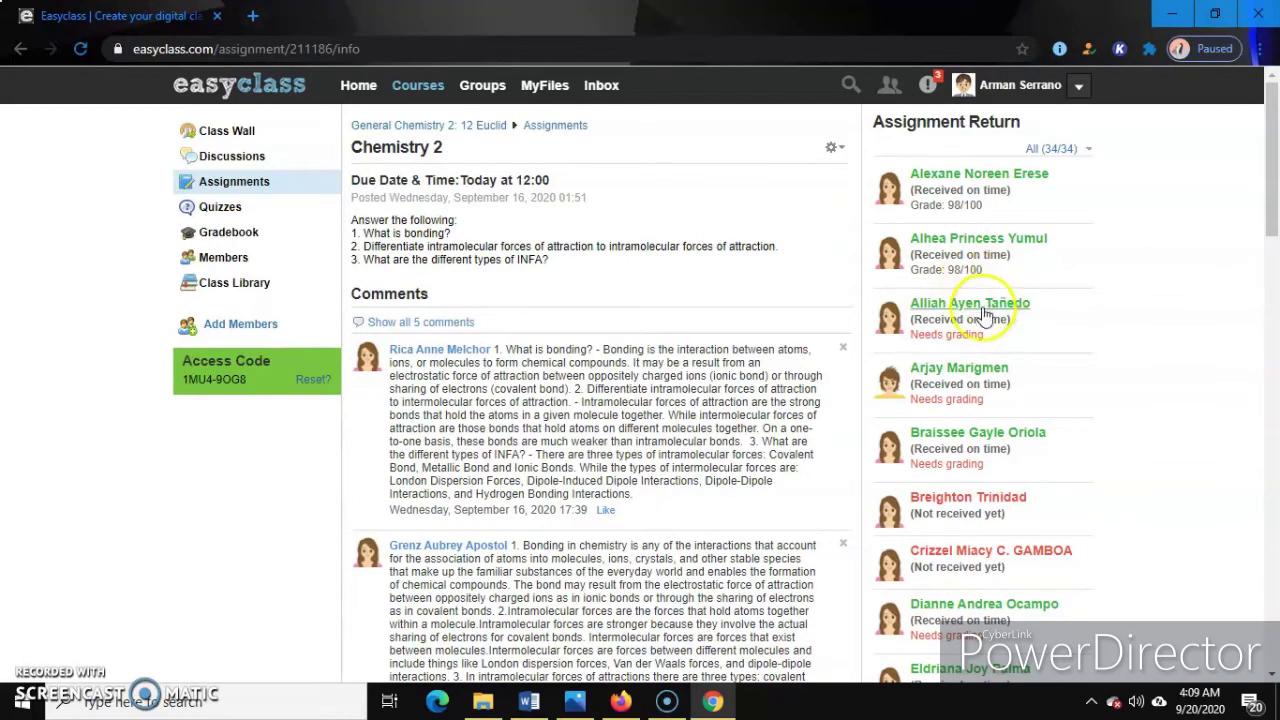
Step: Read through the third student's submission in the Assignment Return list, grade it 98 out of 100, and save
left_click(972, 303)
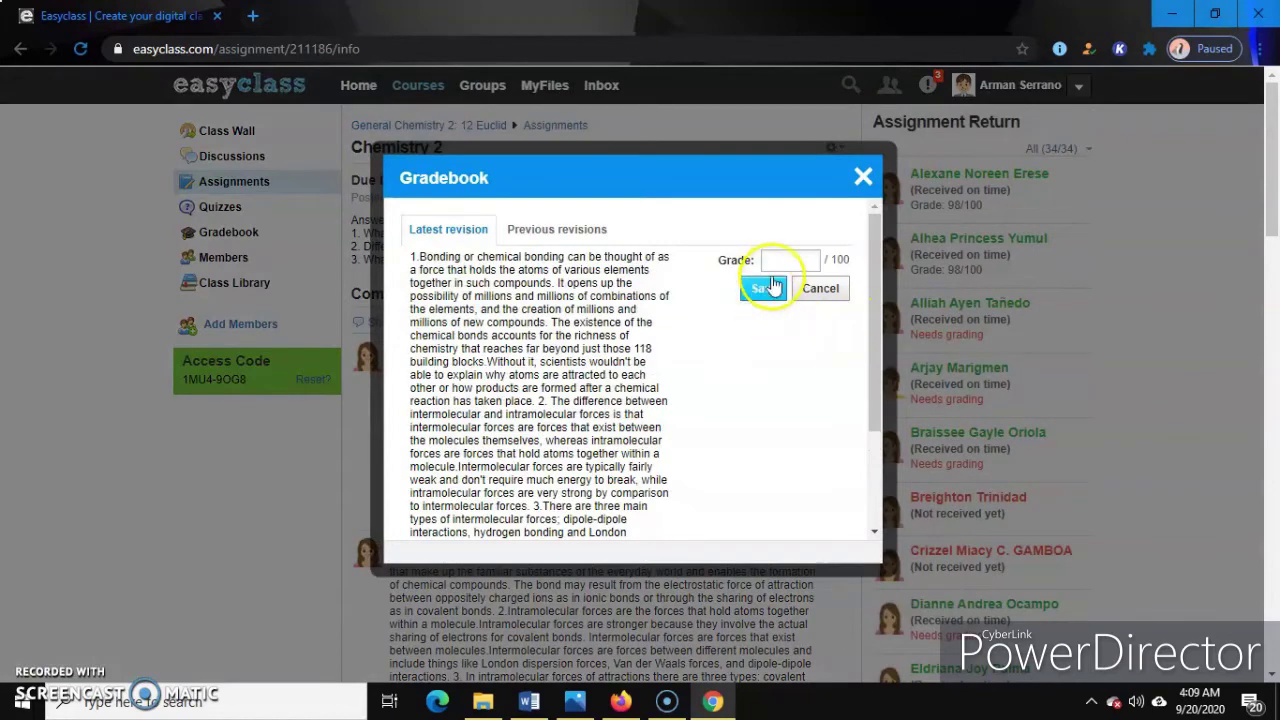
left_click(778, 261)
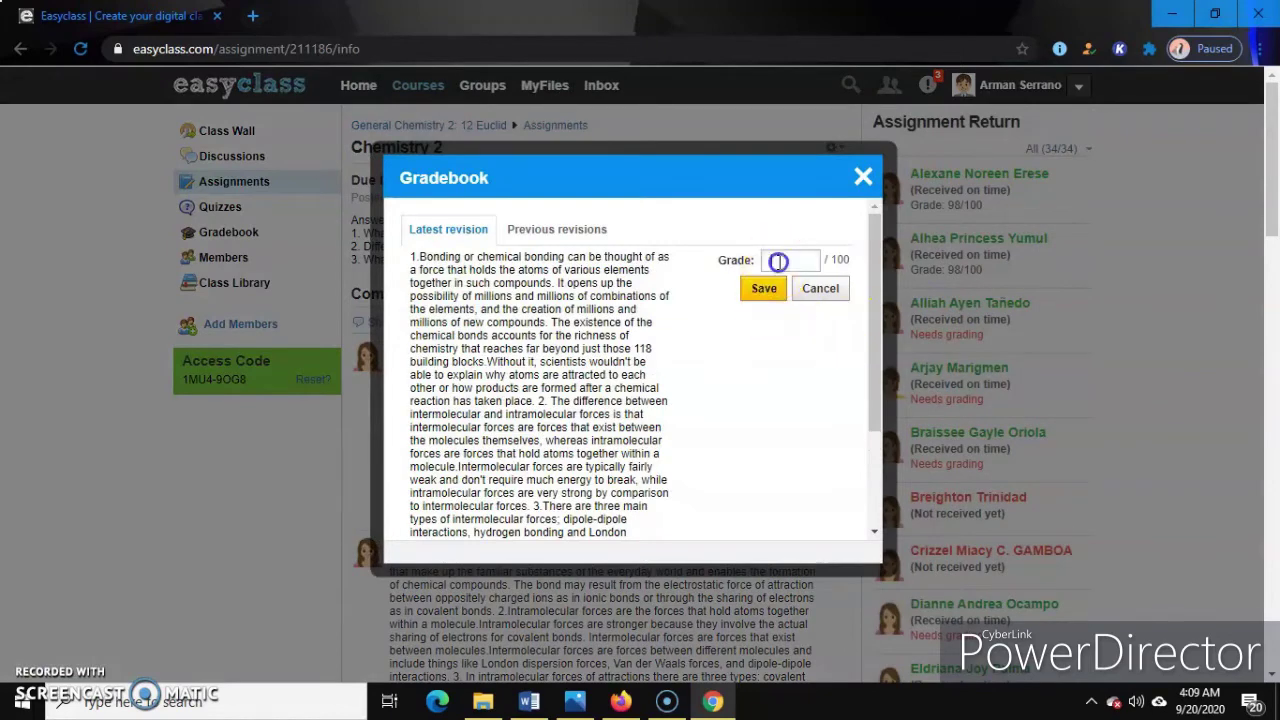
left_click(873, 303)
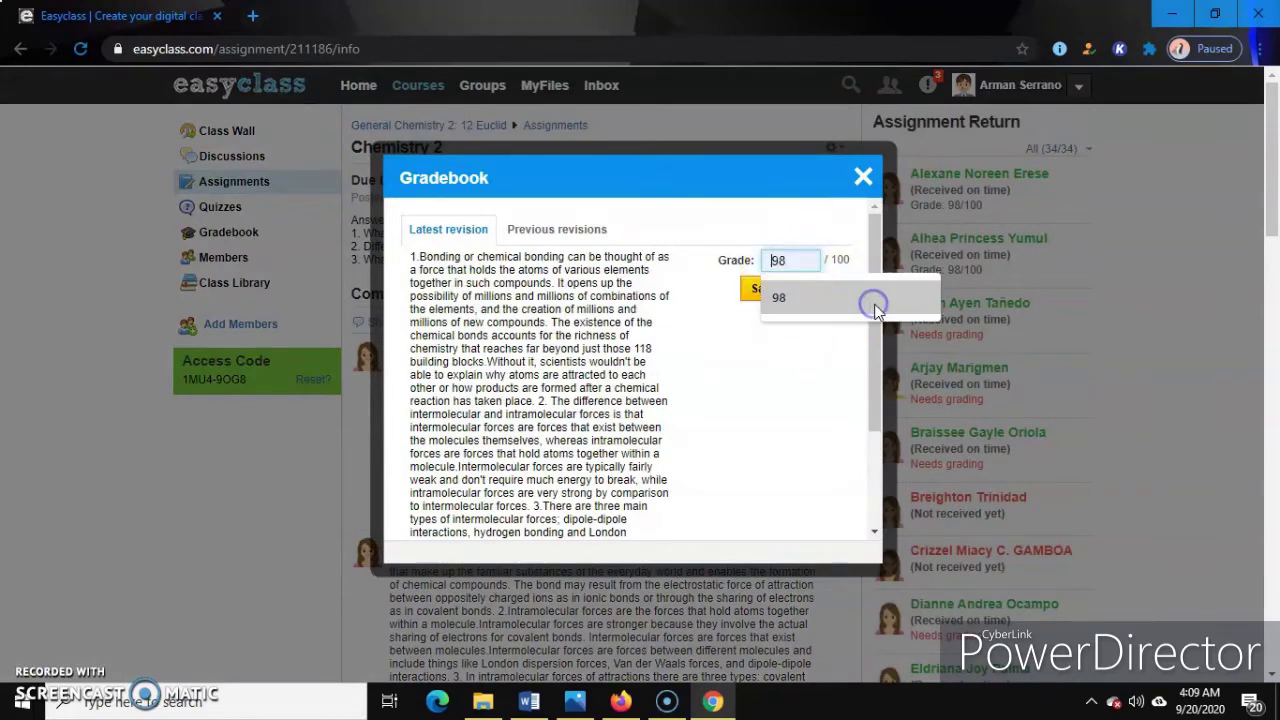
left_click_drag(877, 343, 873, 450)
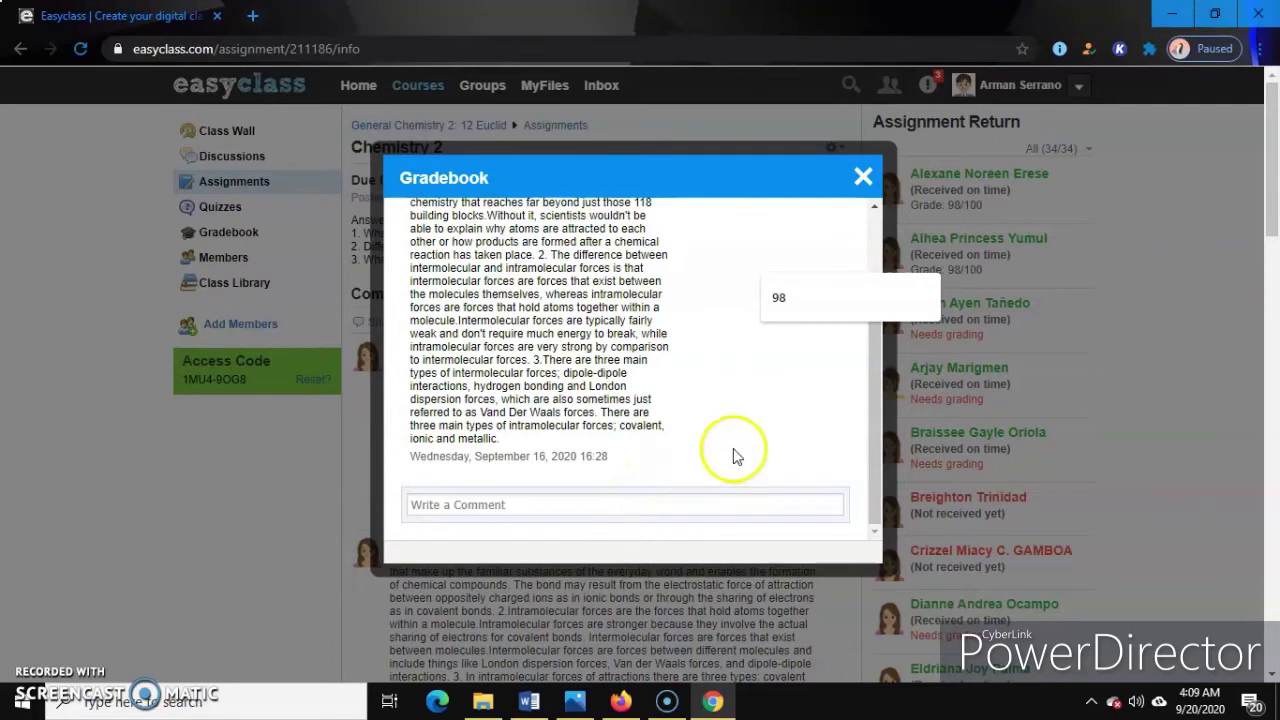
left_click_drag(875, 476, 875, 230)
left_click(788, 262)
left_click(781, 265)
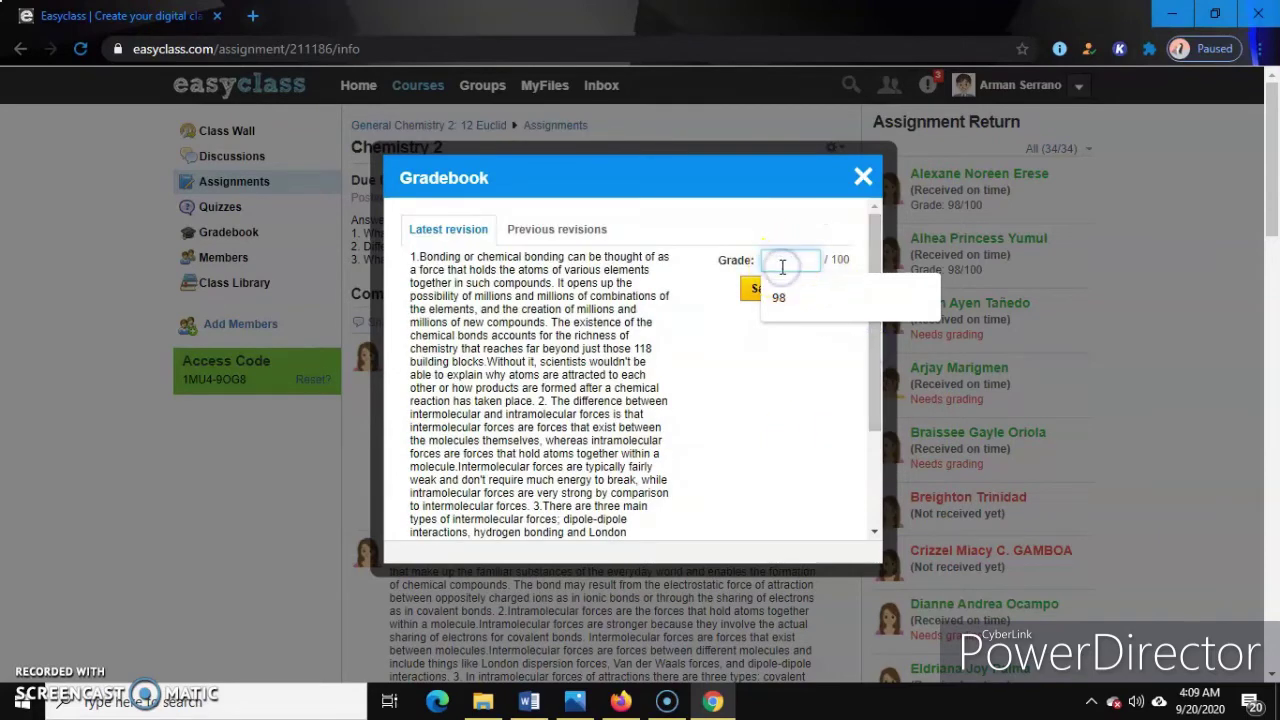
type("98")
left_click(763, 290)
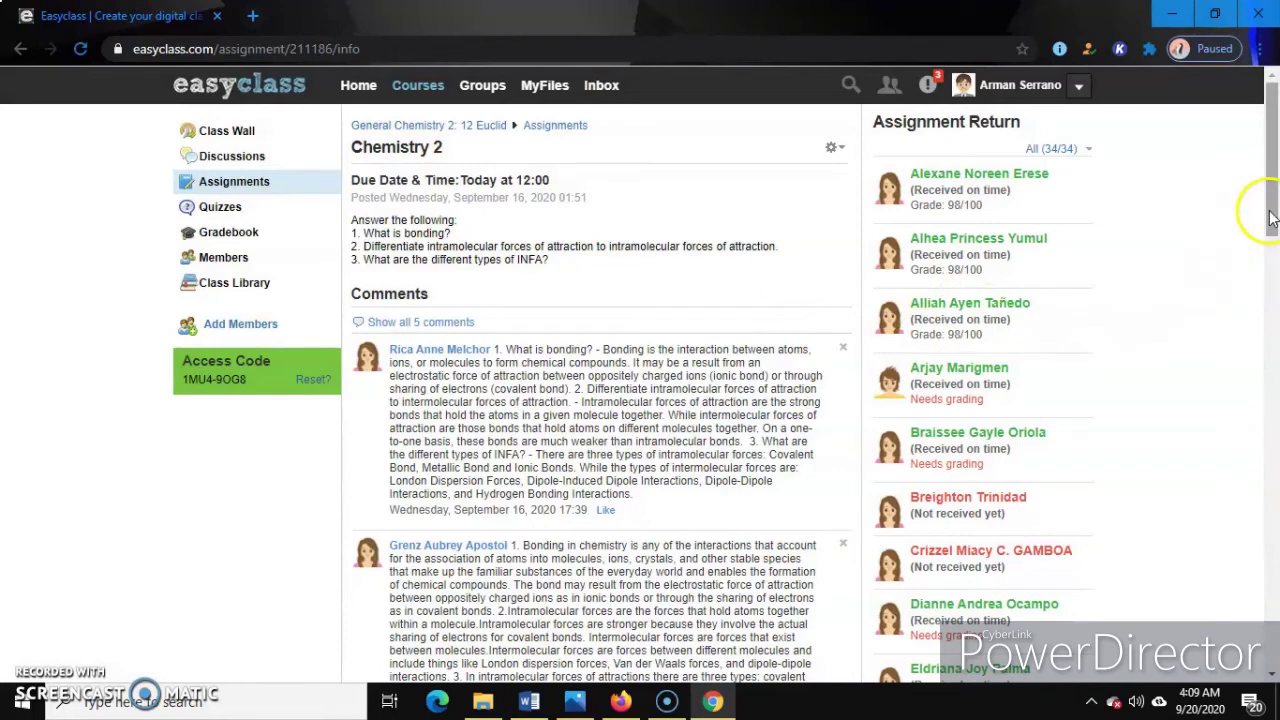
Step: Look over the remaining assignment submissions and open the "Intermolecular Forces of Attraction" quiz of the class
left_click_drag(1270, 212, 1272, 235)
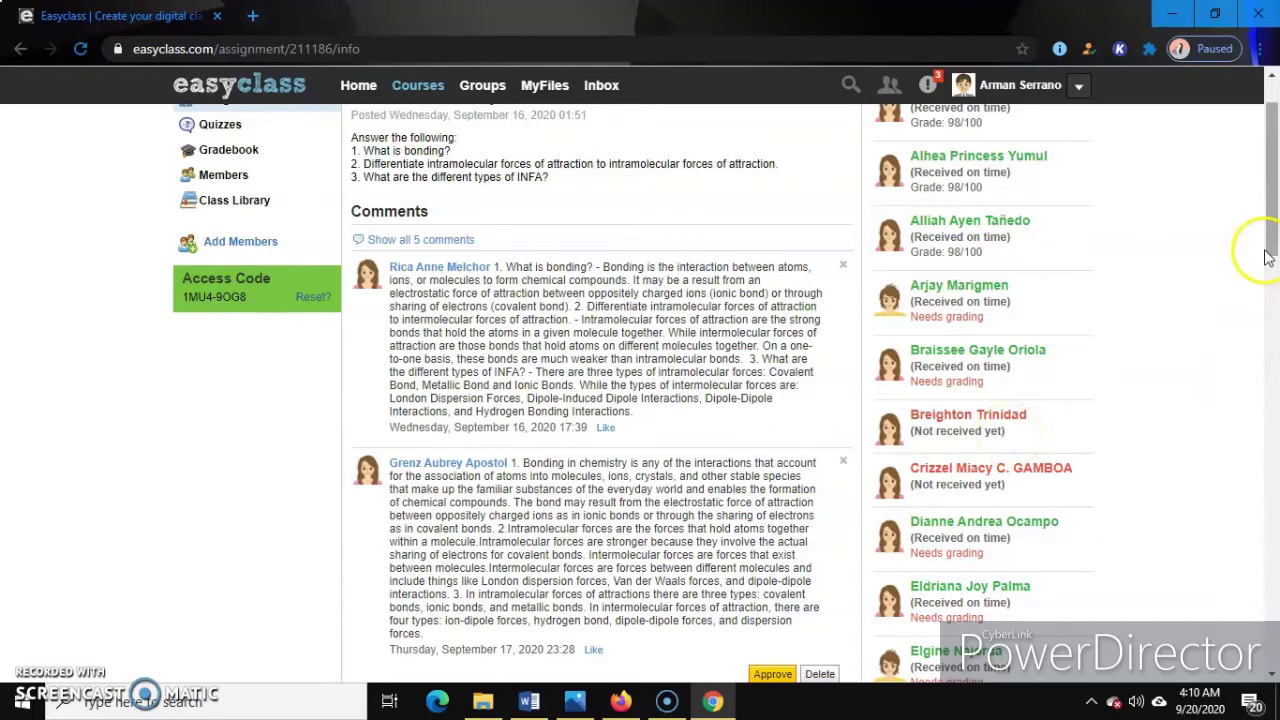
mouse_move(1270, 235)
left_mouse_down()
mouse_move(1271, 283)
mouse_move(1271, 211)
left_mouse_up()
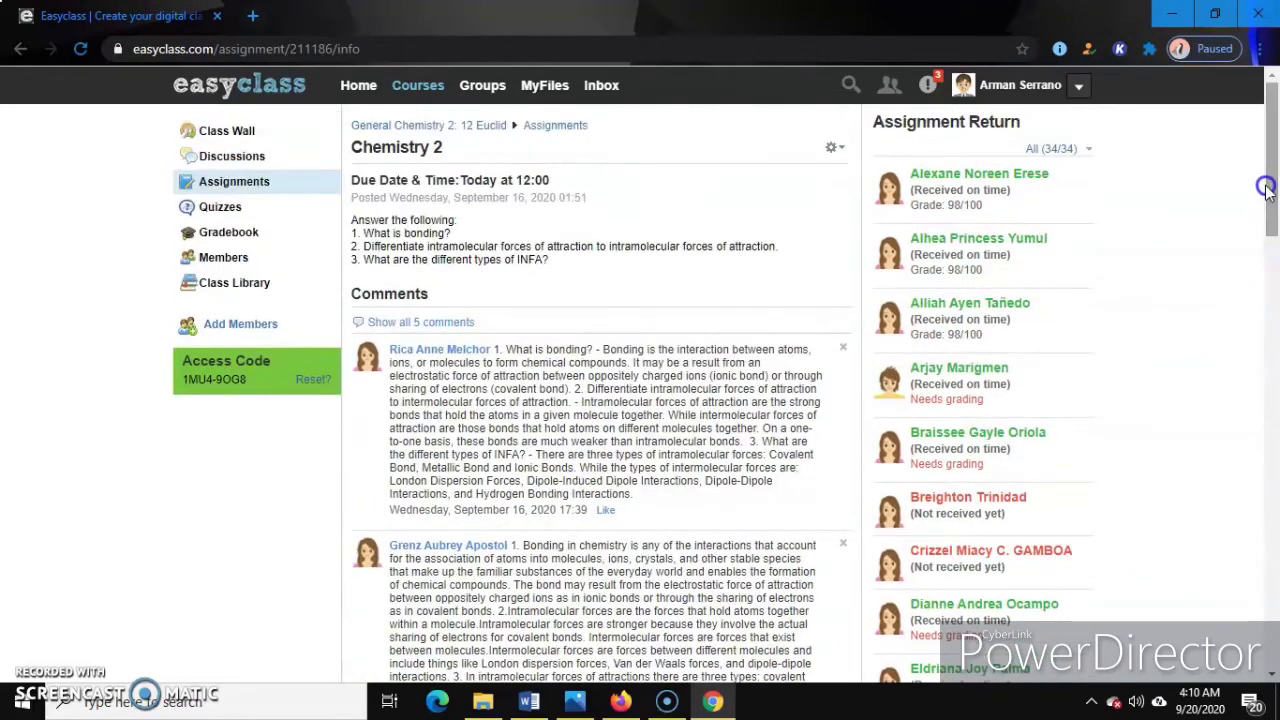
left_click(222, 207)
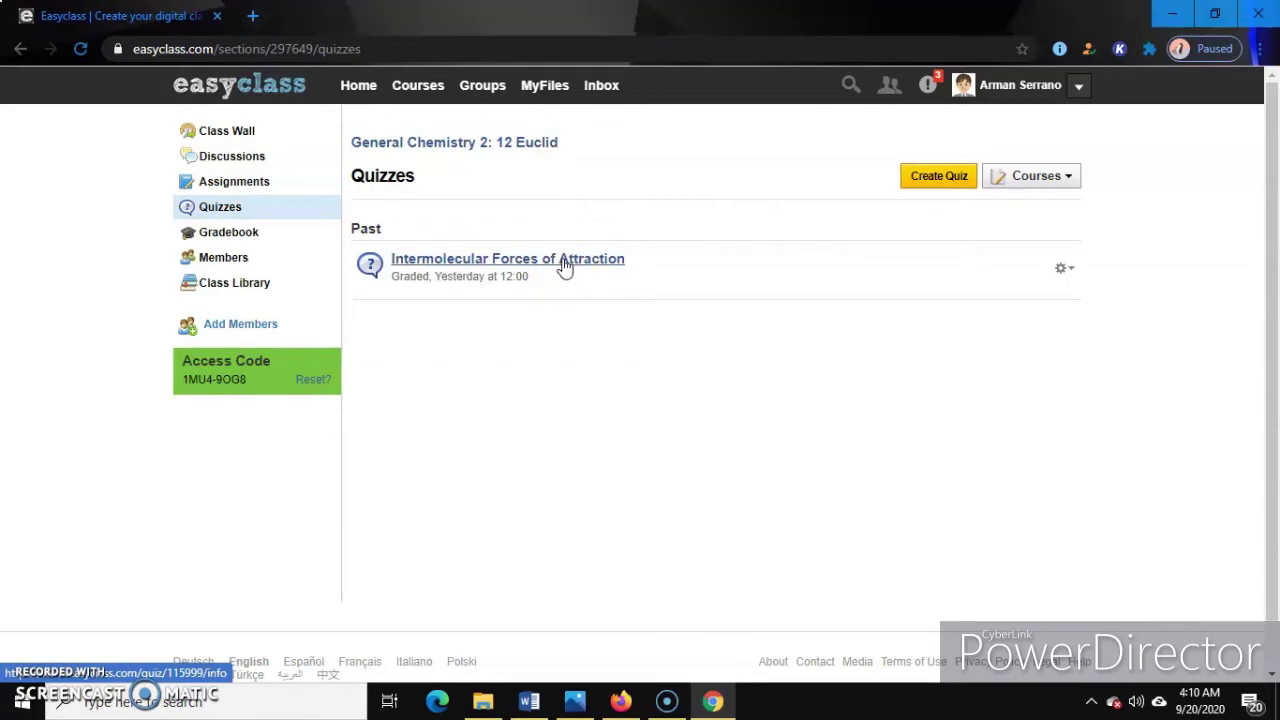
left_click(565, 262)
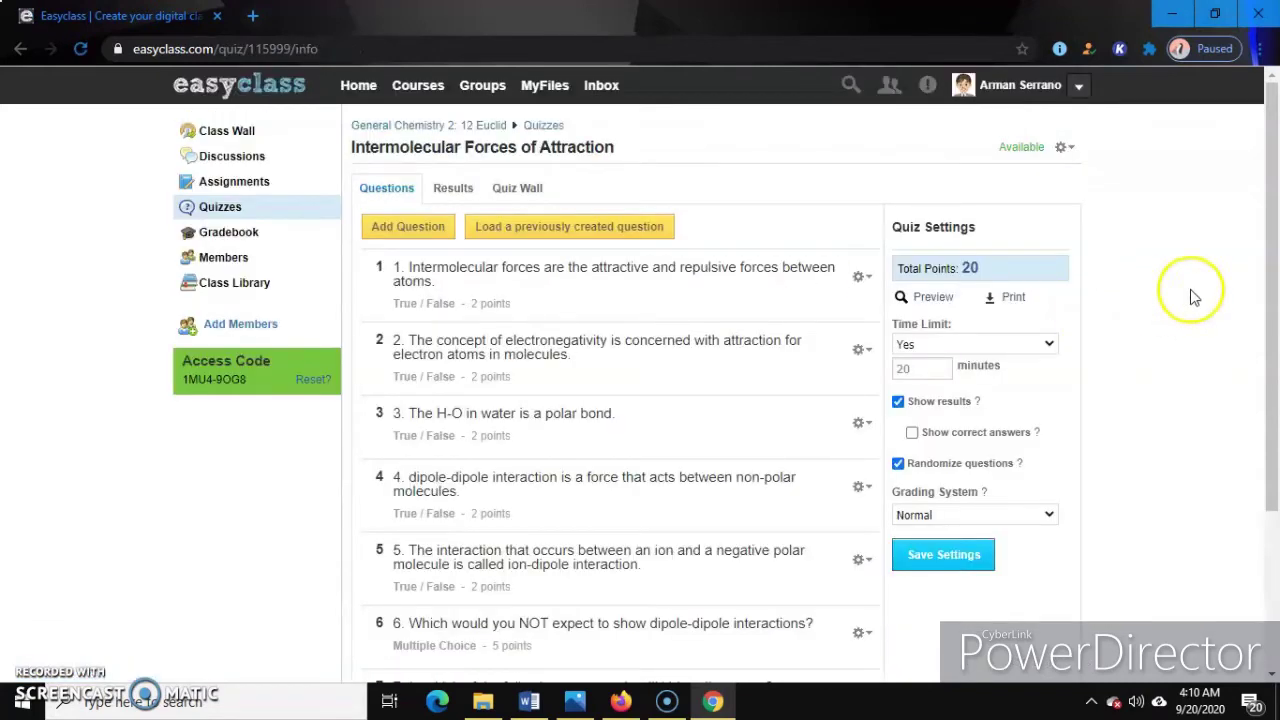
mouse_move(1275, 290)
left_mouse_down()
mouse_move(1275, 313)
mouse_move(1275, 290)
left_mouse_up()
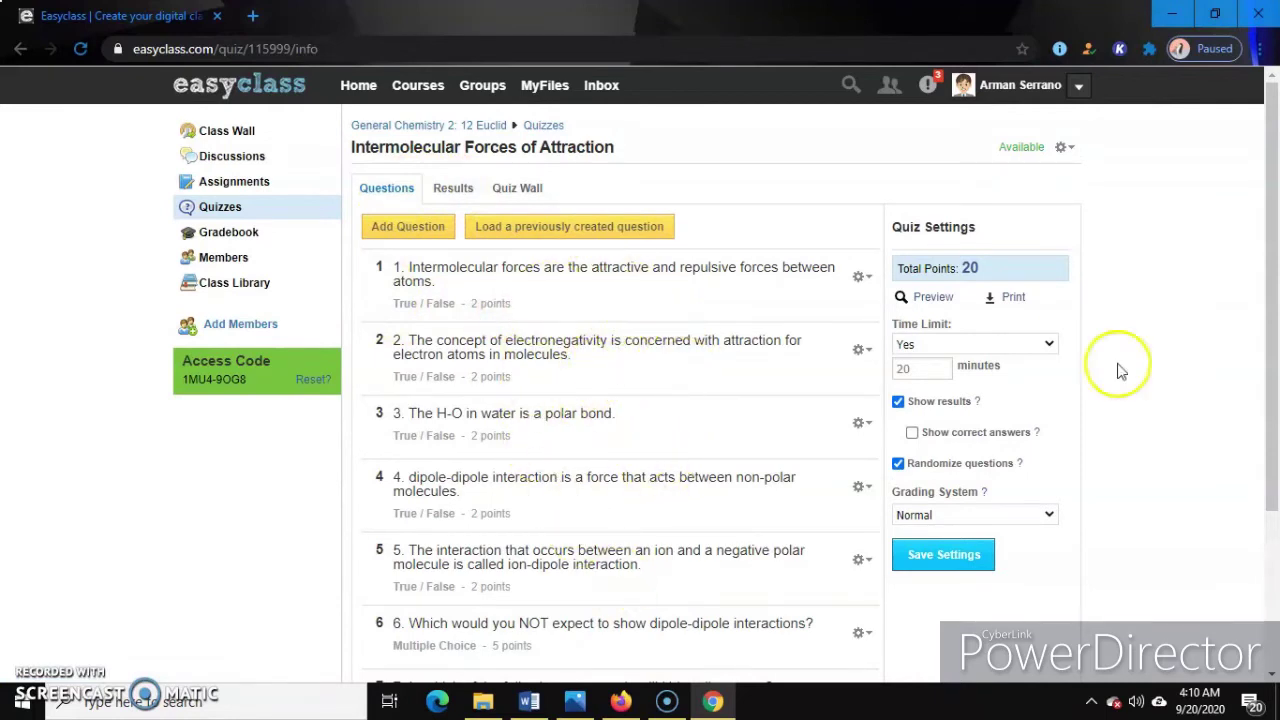
Step: Show the quiz's results by student and open the assessment of the first student who scored 13/20
mouse_move(1269, 313)
left_mouse_down()
mouse_move(1273, 453)
mouse_move(1271, 308)
left_mouse_up()
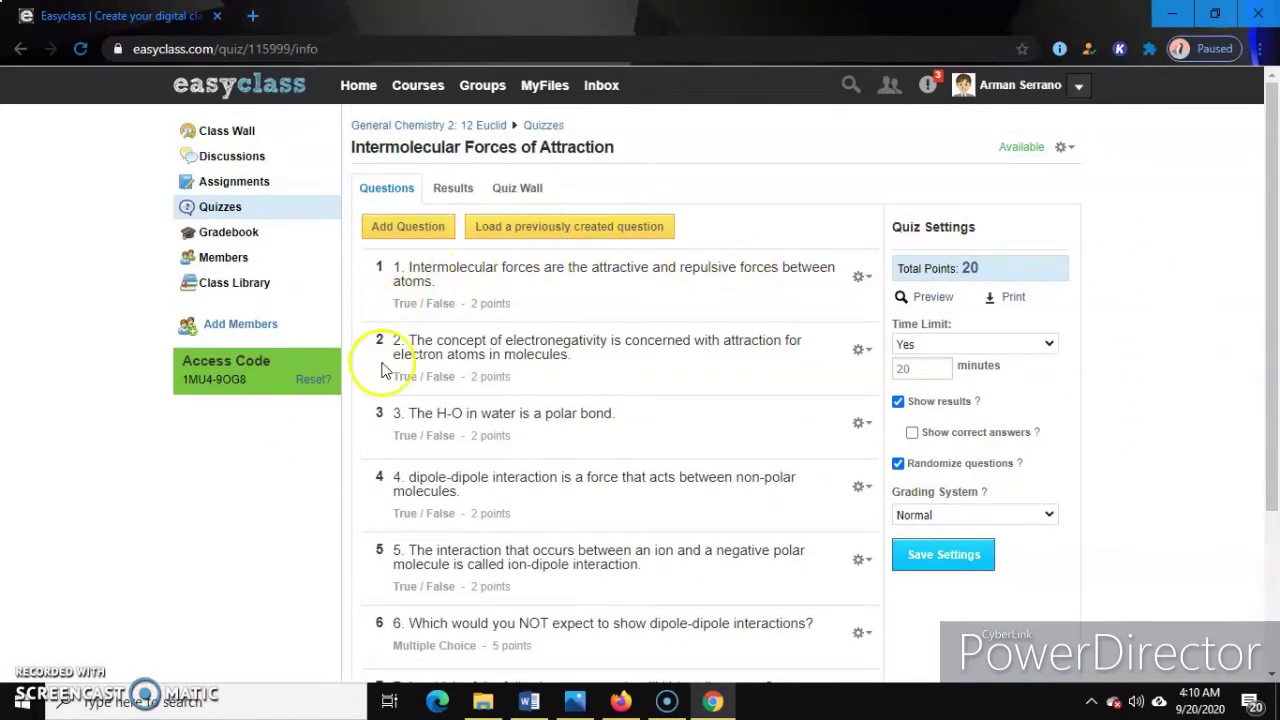
left_click(458, 194)
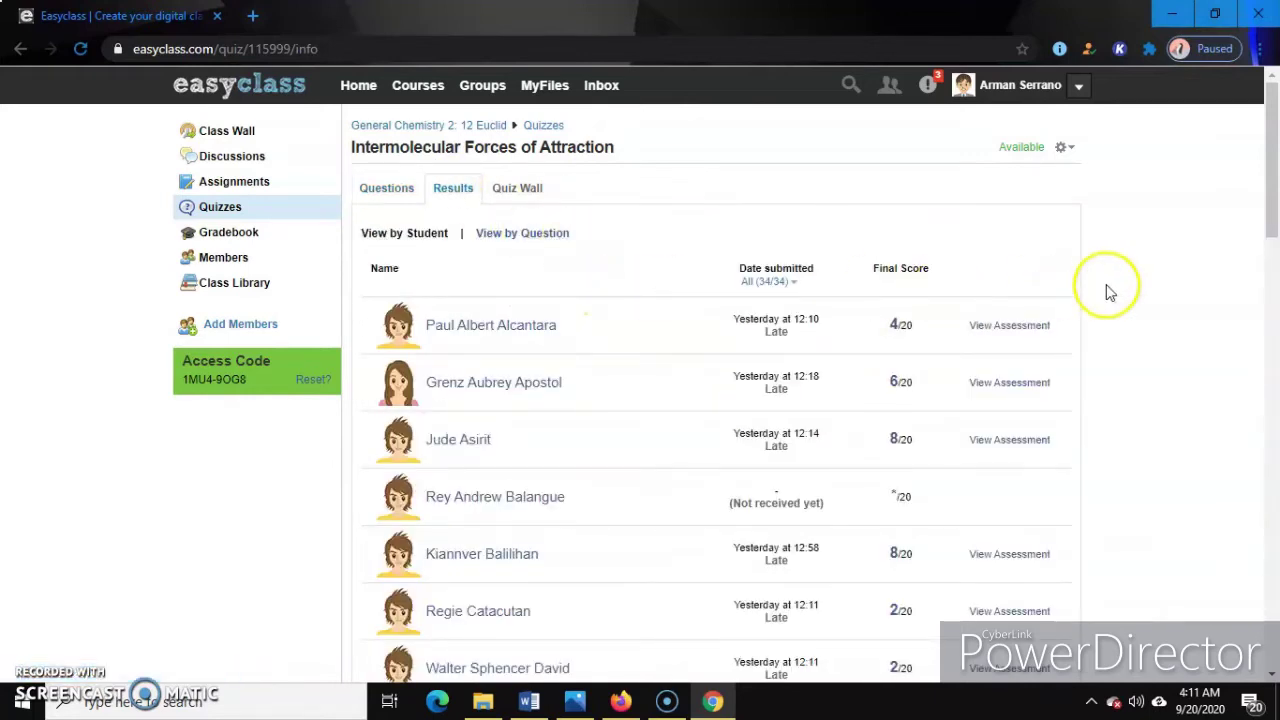
left_click_drag(1273, 210, 1274, 317)
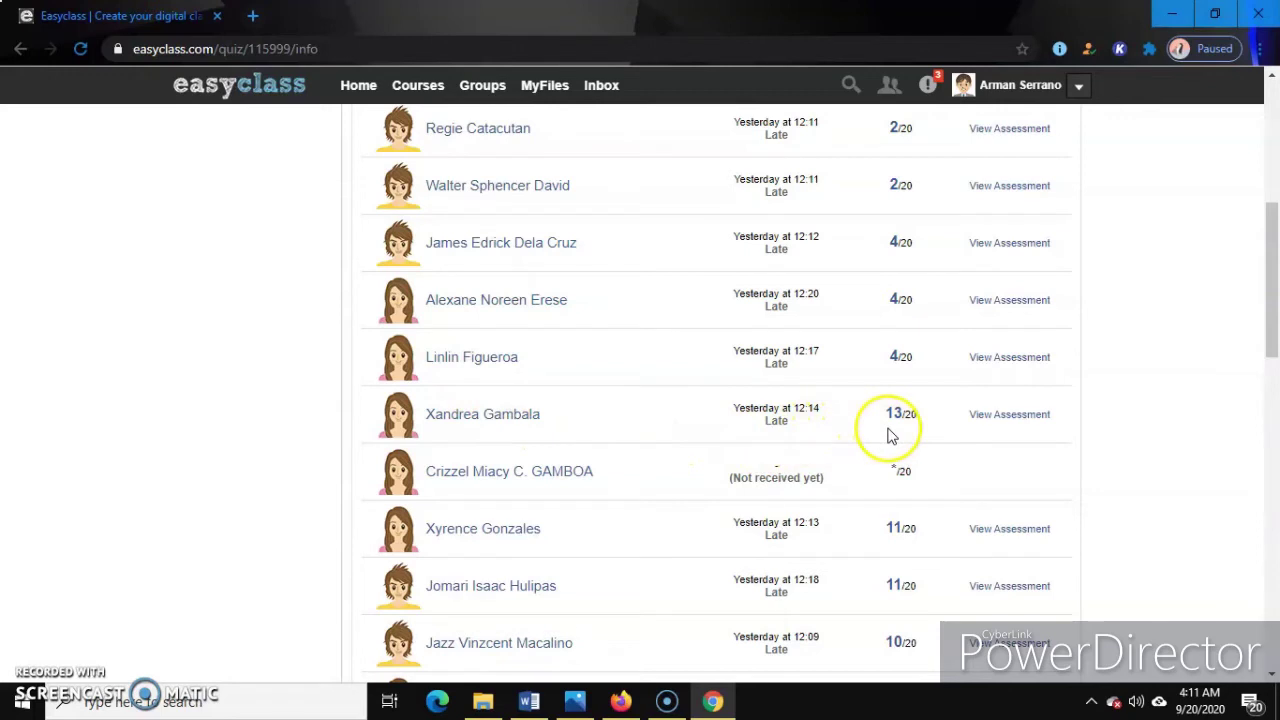
left_click(993, 424)
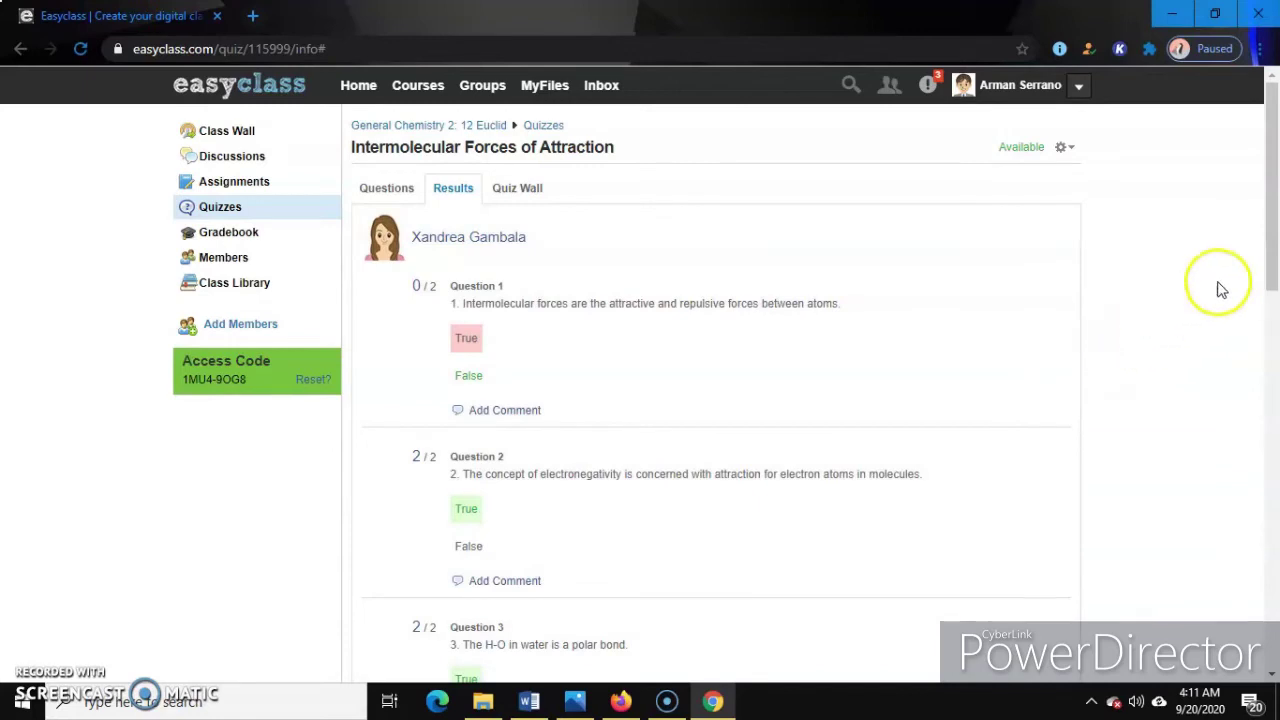
Step: Read through the student's answers from Question 1 to Question 7 and return to the class results
left_click(1273, 255)
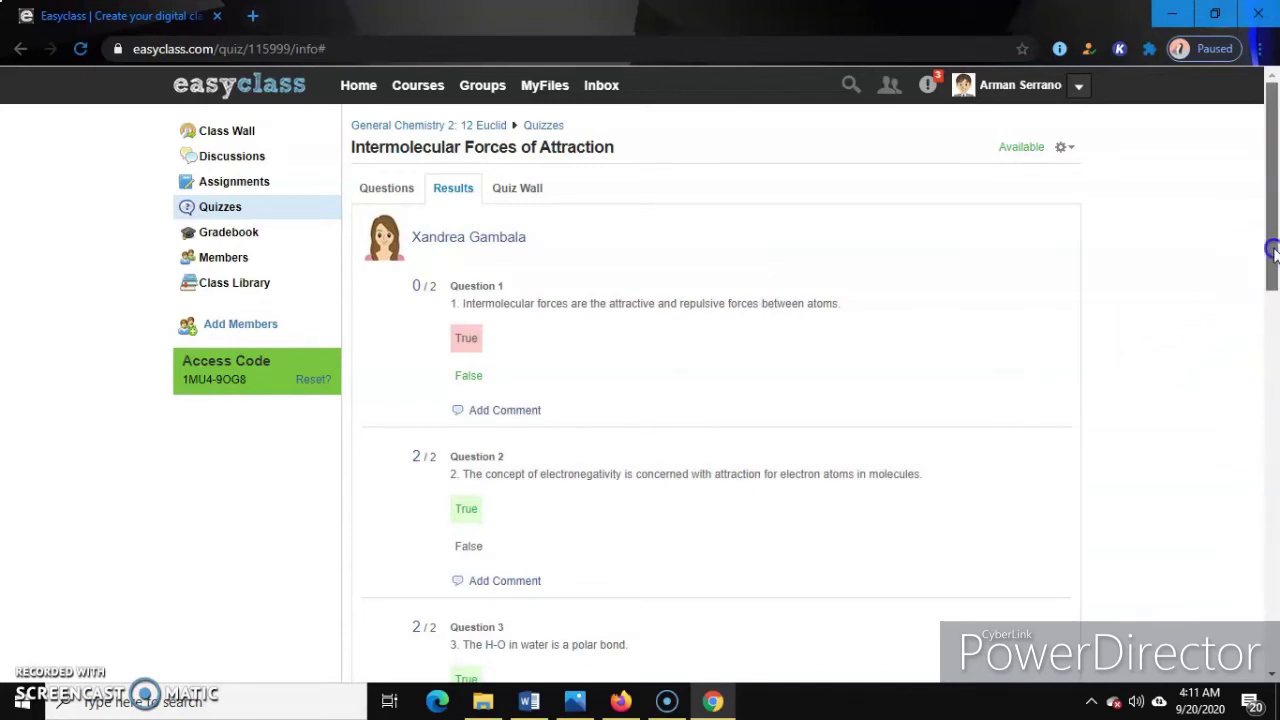
left_click_drag(1274, 255, 1274, 268)
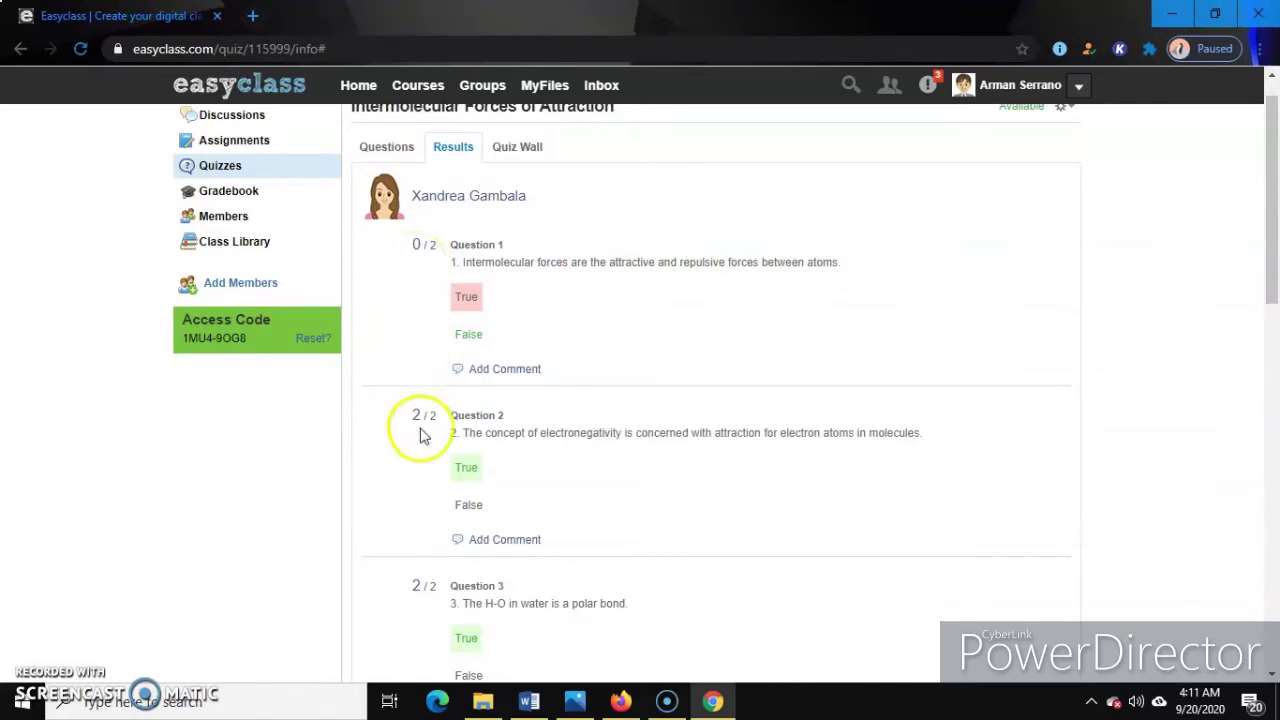
left_click_drag(1272, 289, 1274, 622)
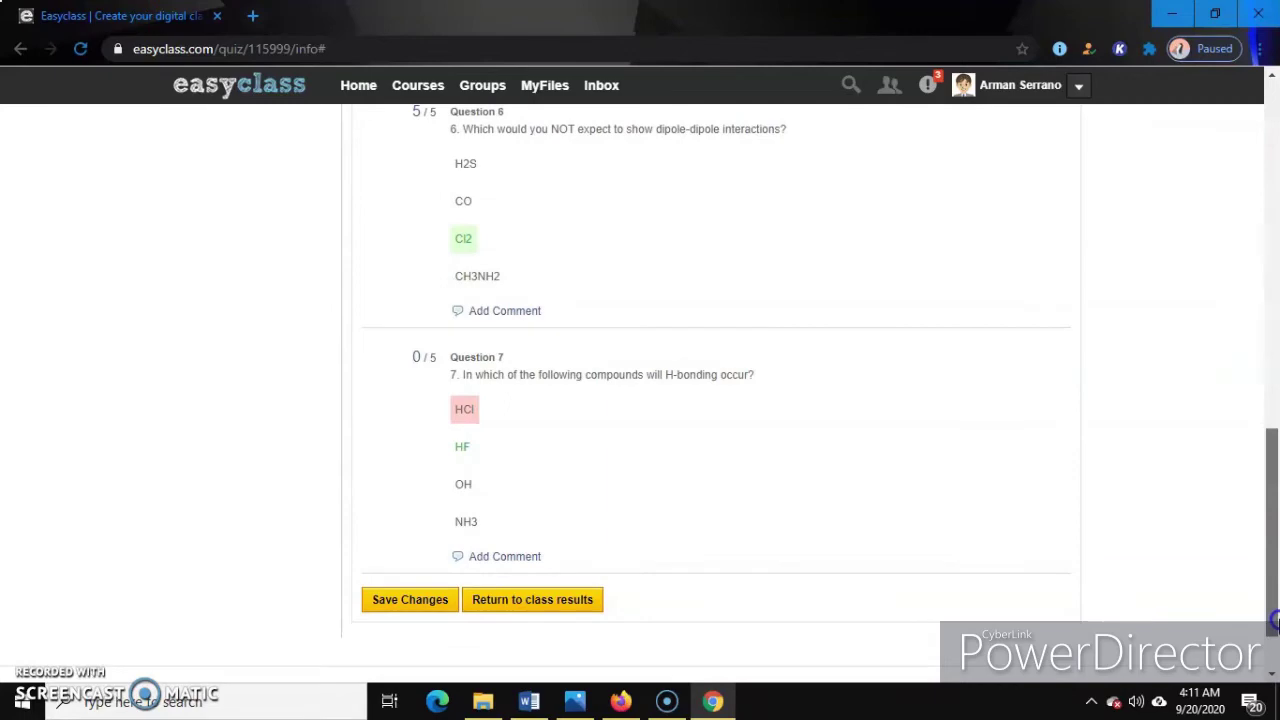
left_click(517, 602)
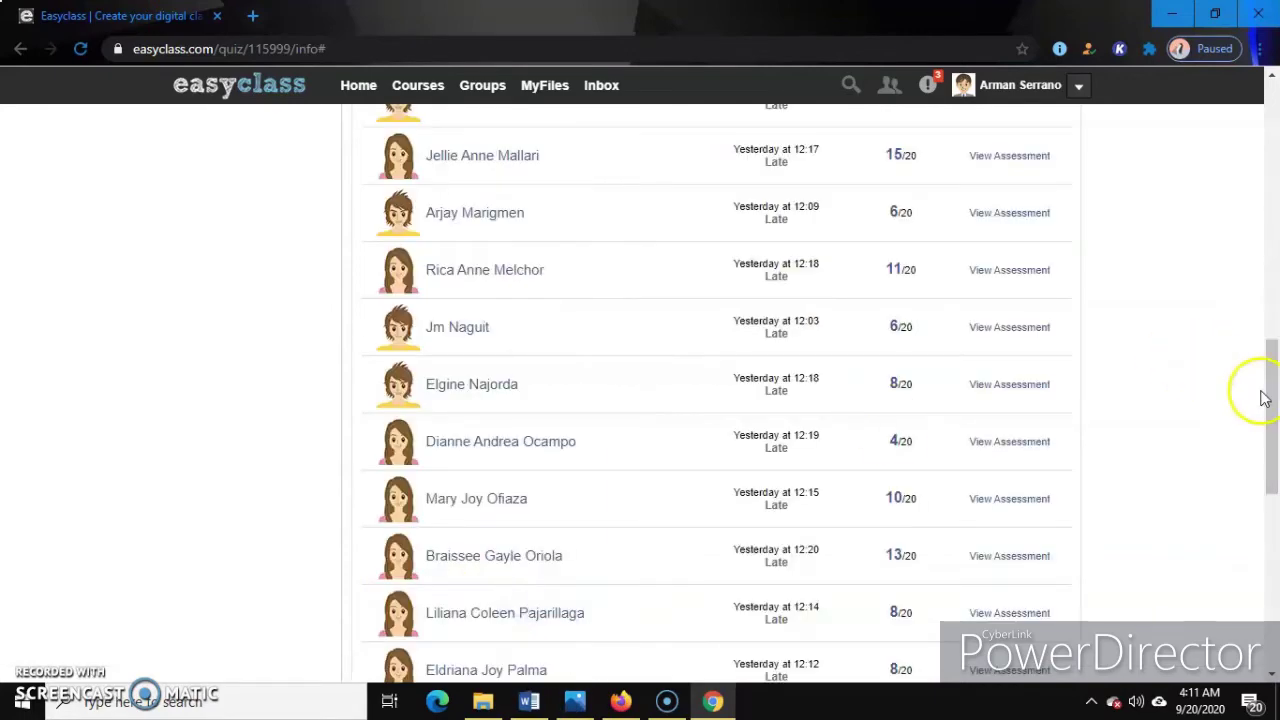
Step: Open the class Gradebook and look through all students' Chemistry 2, quiz and final grades
left_click_drag(1268, 400, 1272, 113)
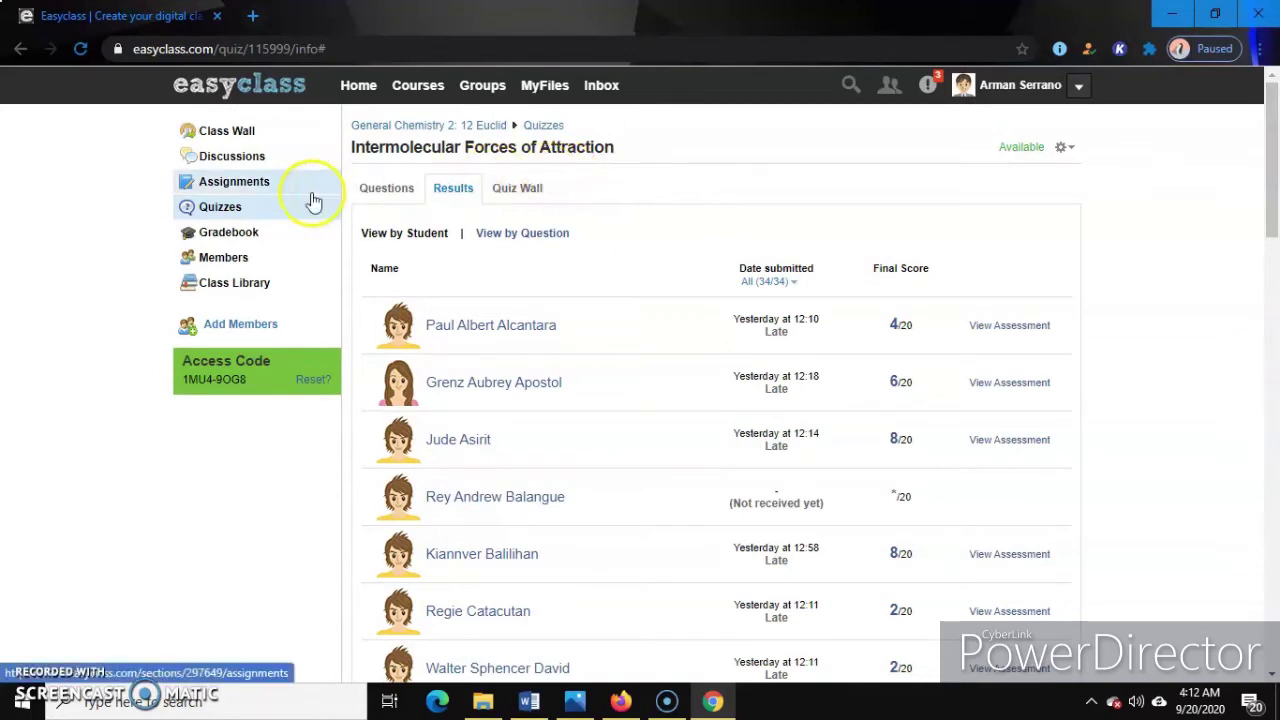
left_click(229, 236)
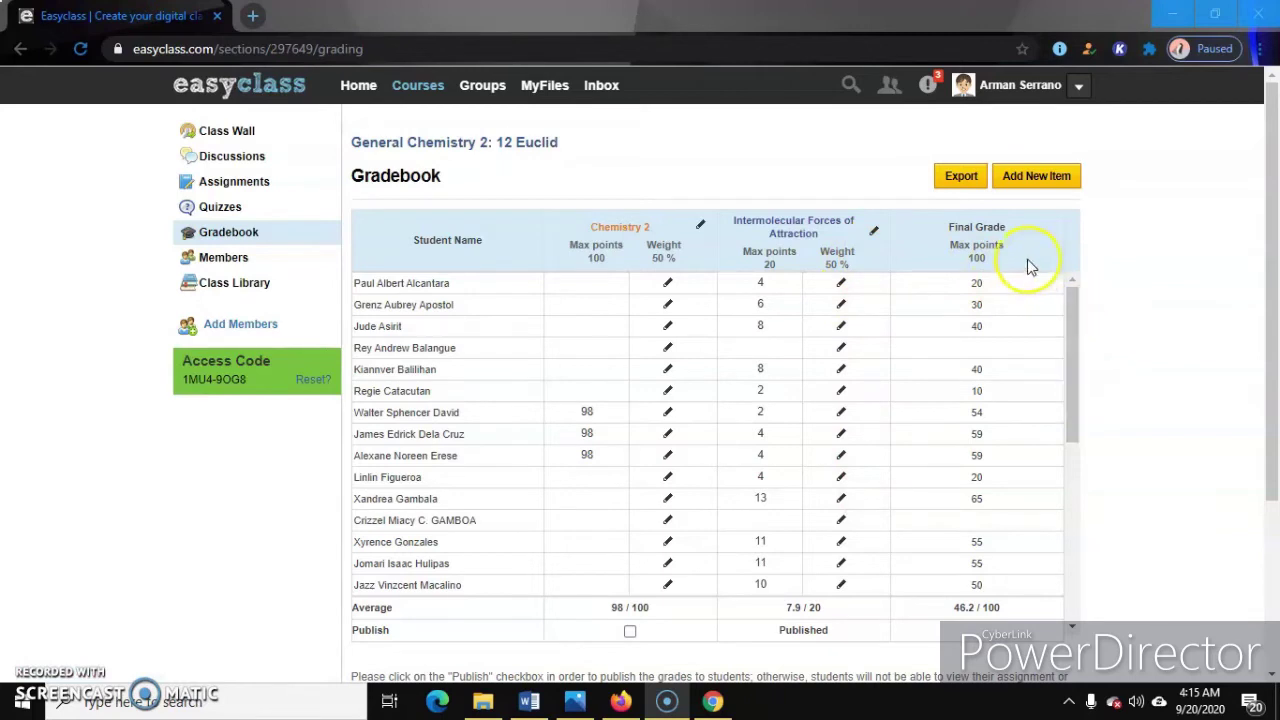
left_click_drag(1075, 318, 1068, 535)
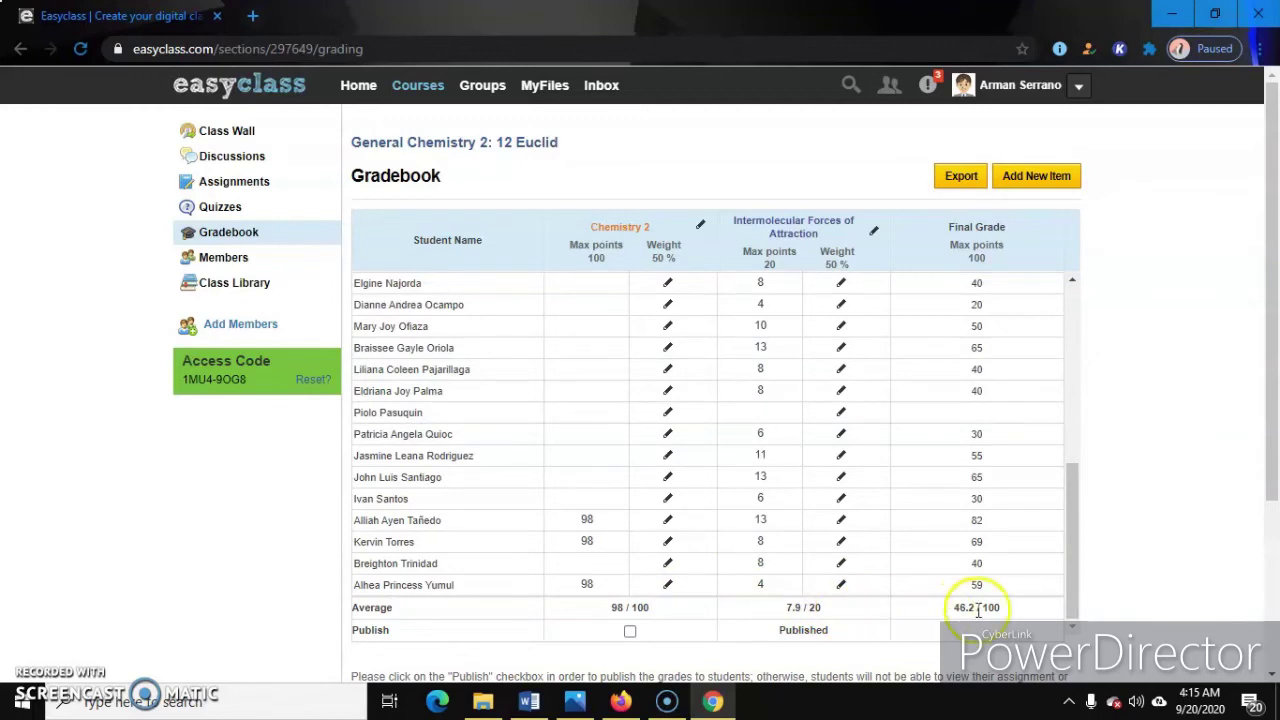
left_click_drag(1074, 594, 1074, 383)
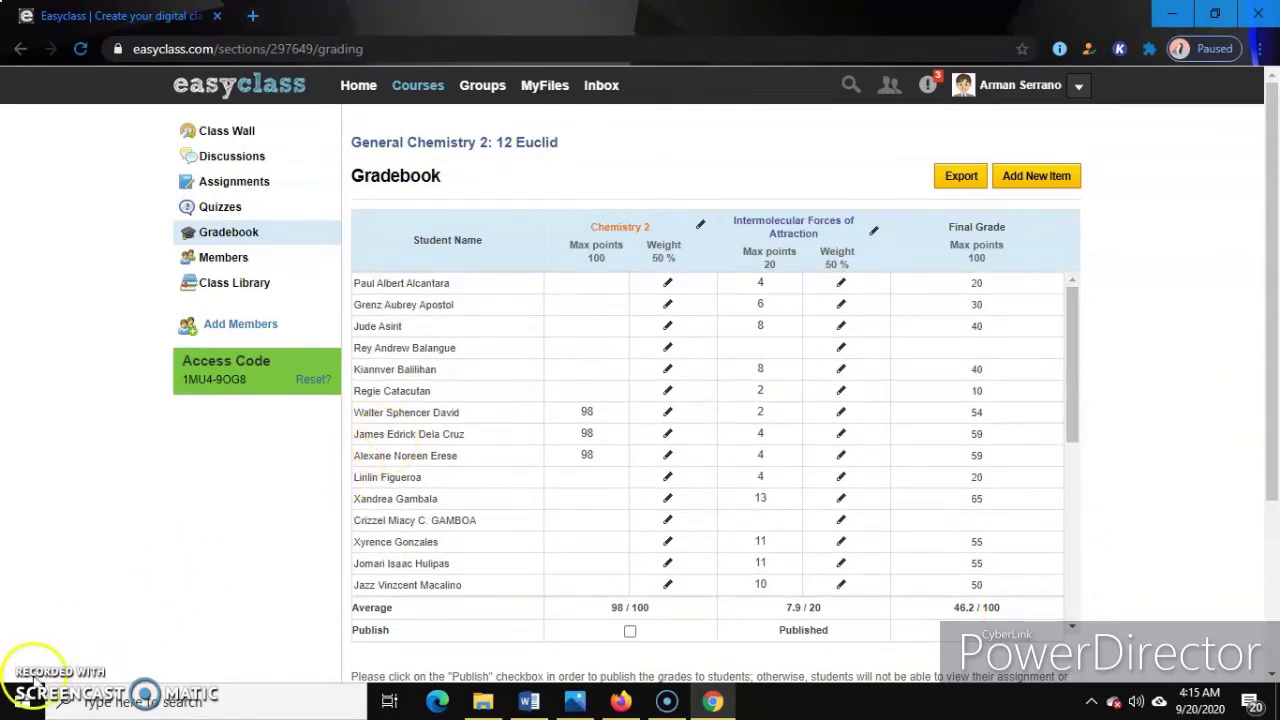
Step: Visit the Class Wall's update field, look over a blank New Discussion form in Discussions, and cancel it
left_click(258, 138)
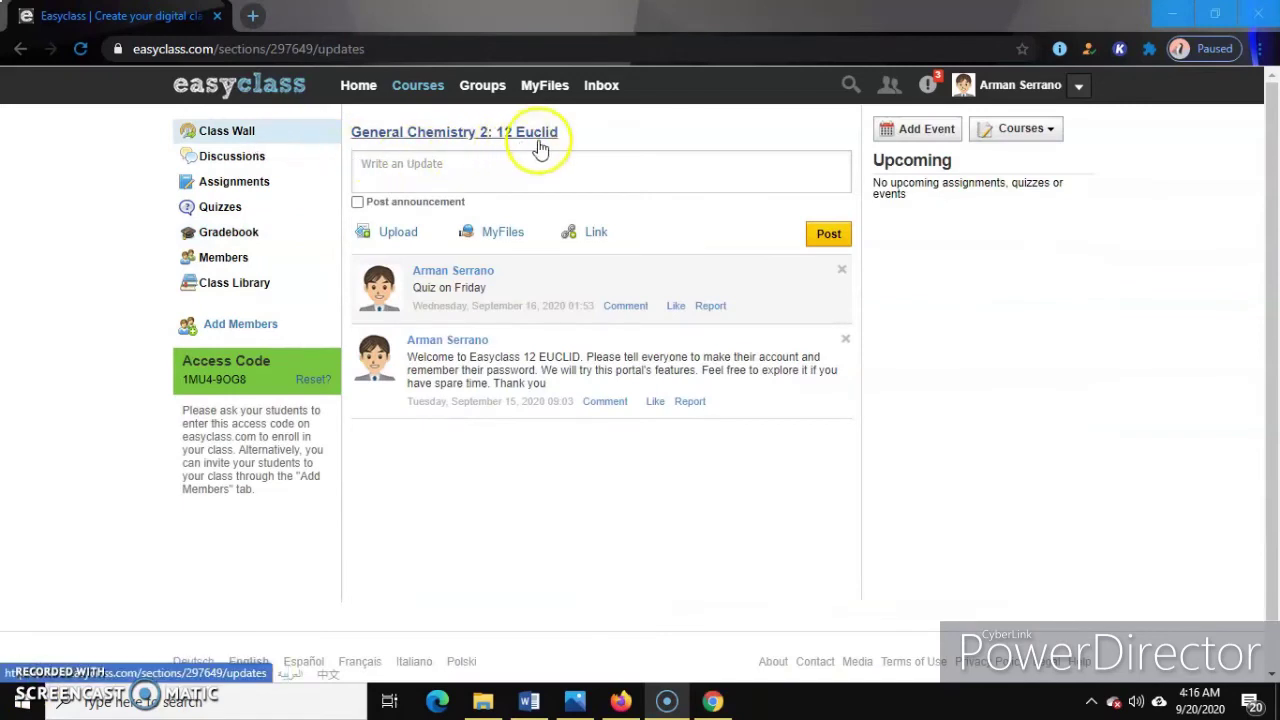
left_click(503, 176)
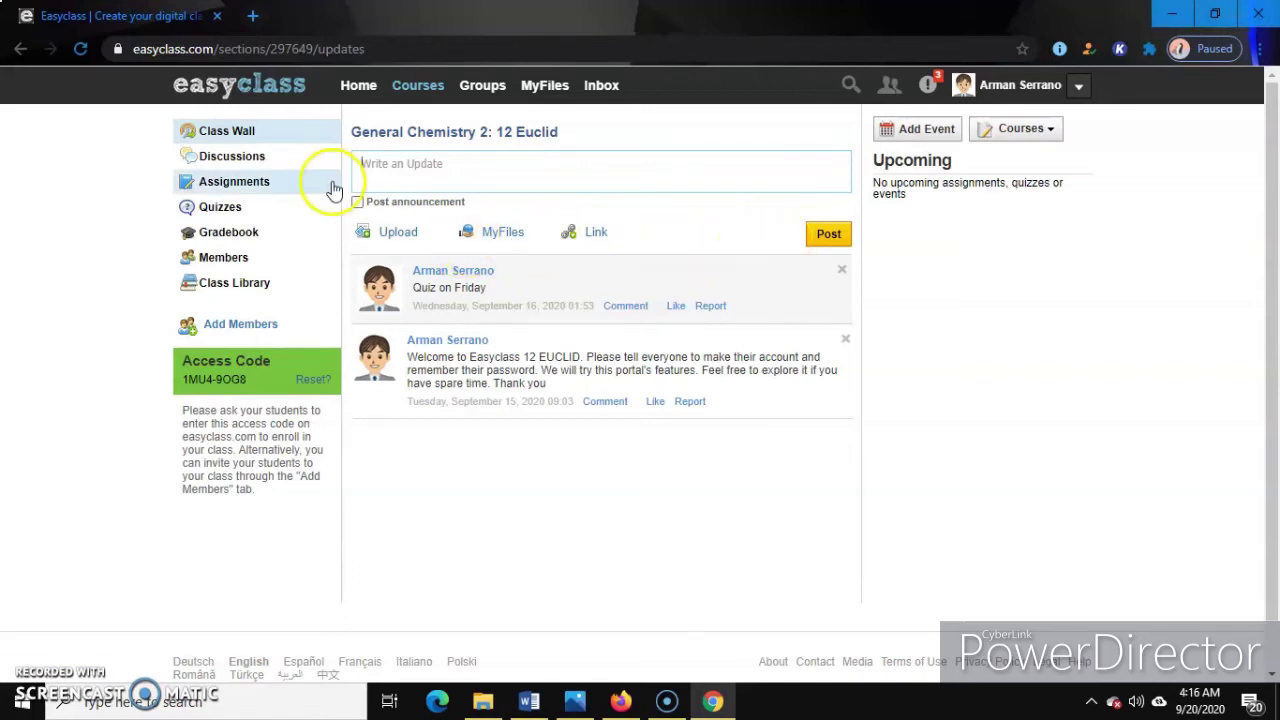
left_click(256, 163)
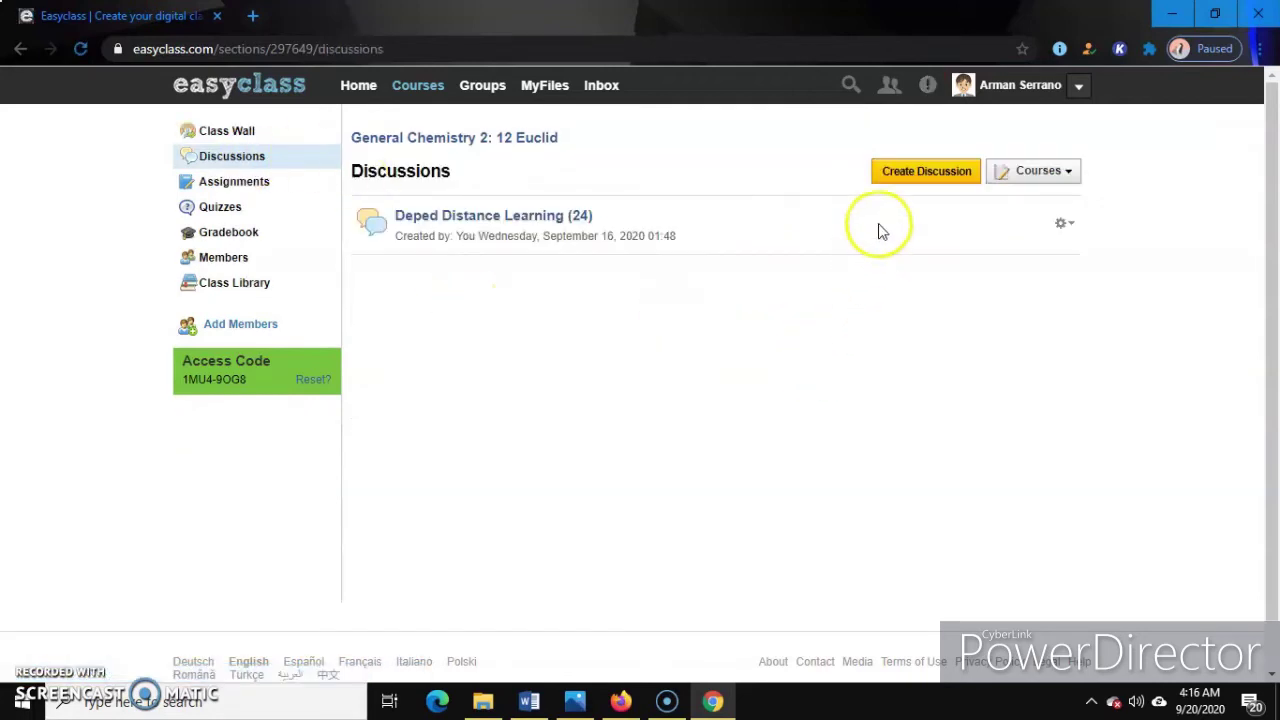
left_click(900, 173)
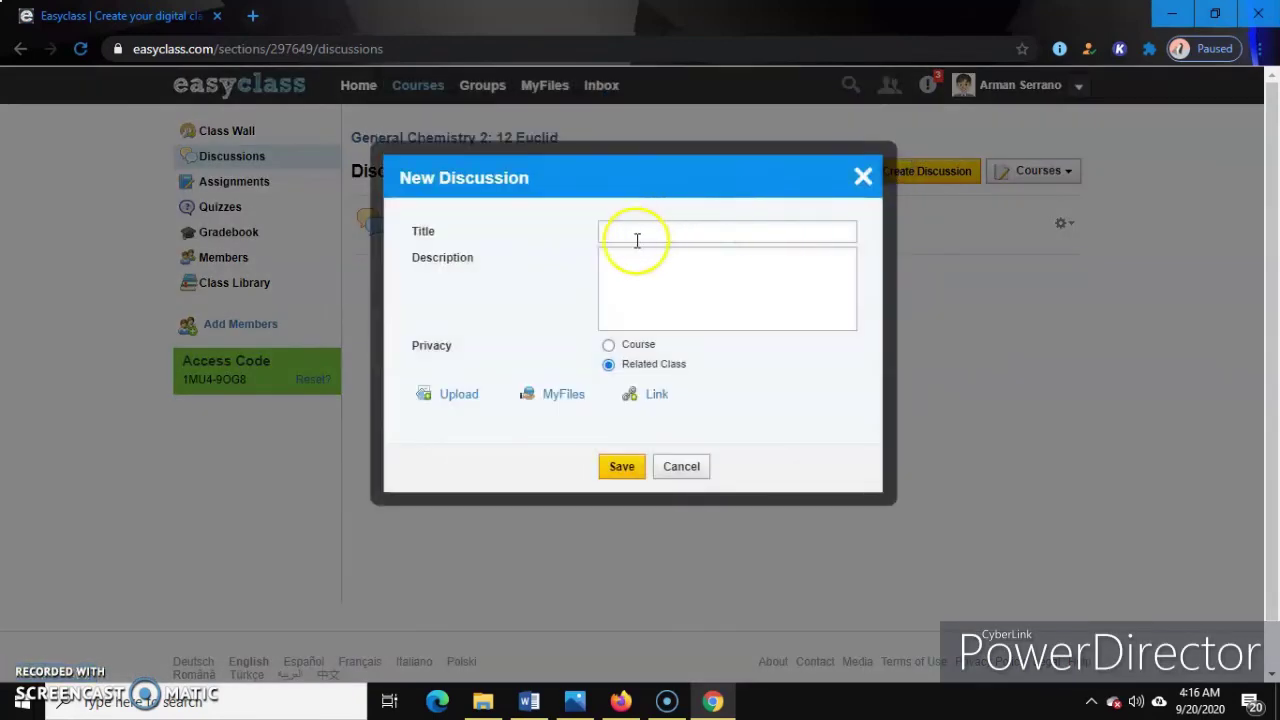
left_click(637, 233)
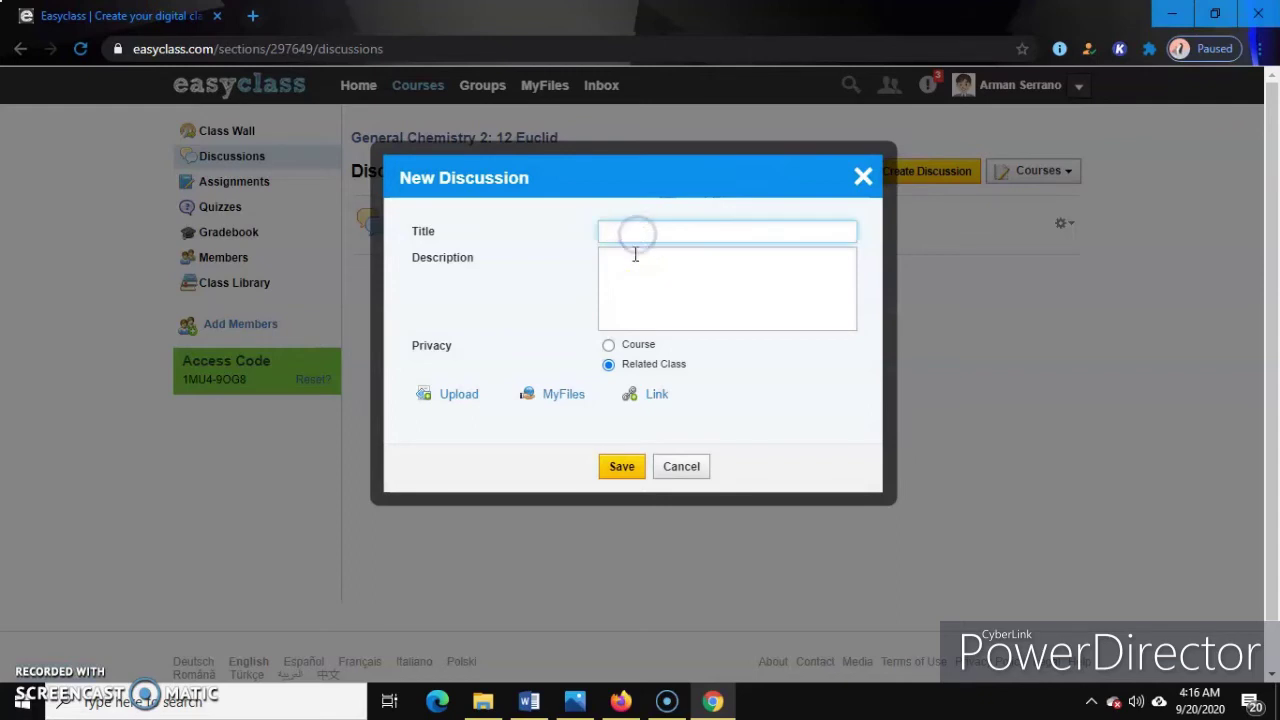
left_click(631, 276)
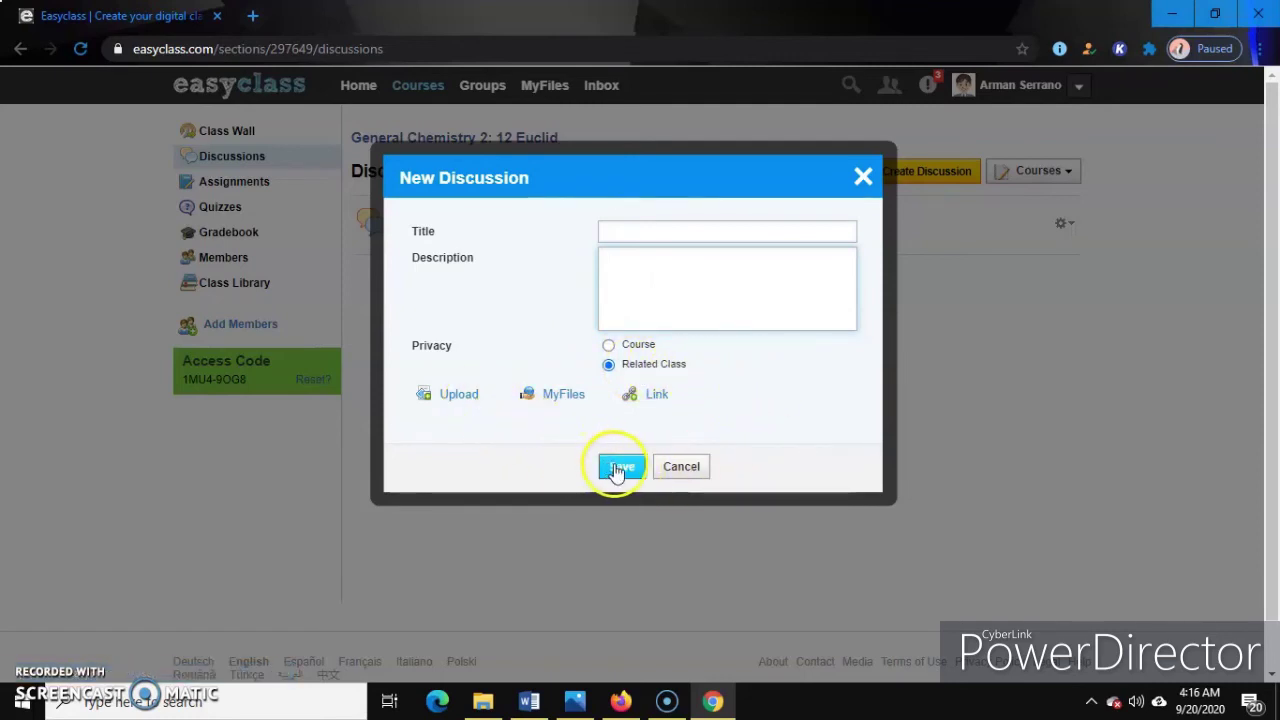
left_click(681, 467)
Step: Look over a blank Create Assignment form, including its name, description, max points and due date fields, and cancel it
left_click(240, 188)
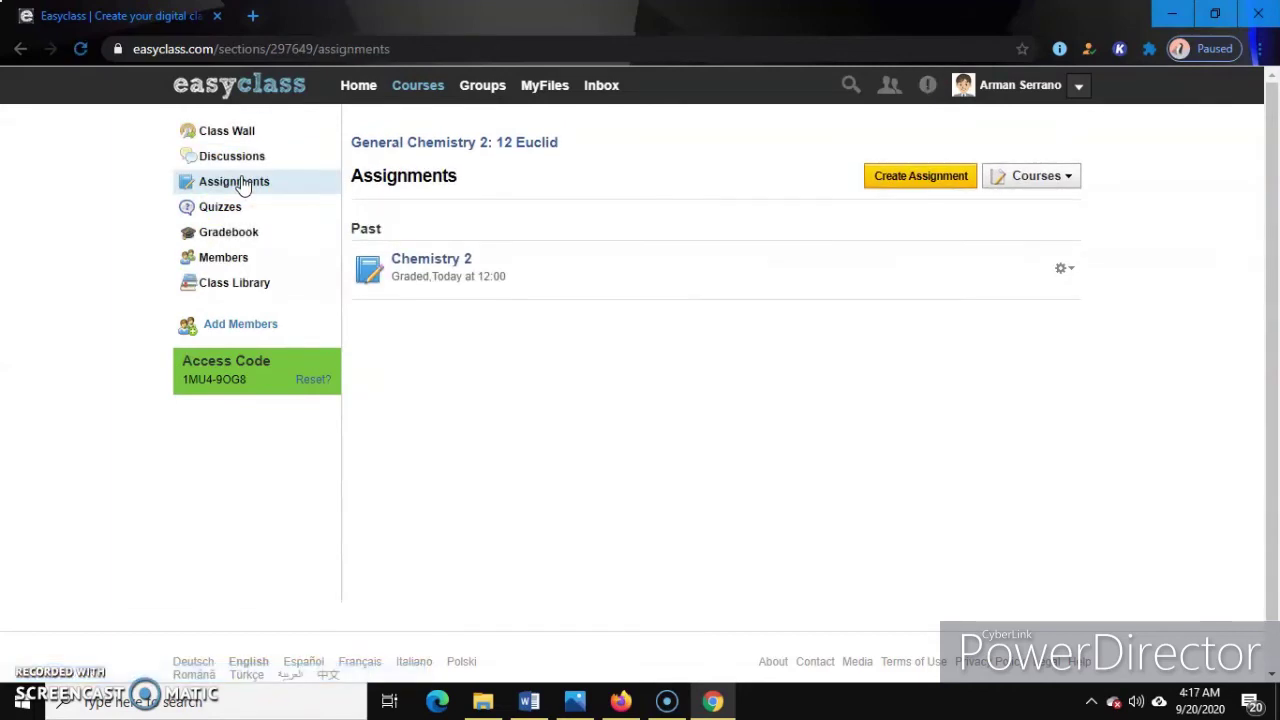
left_click(879, 176)
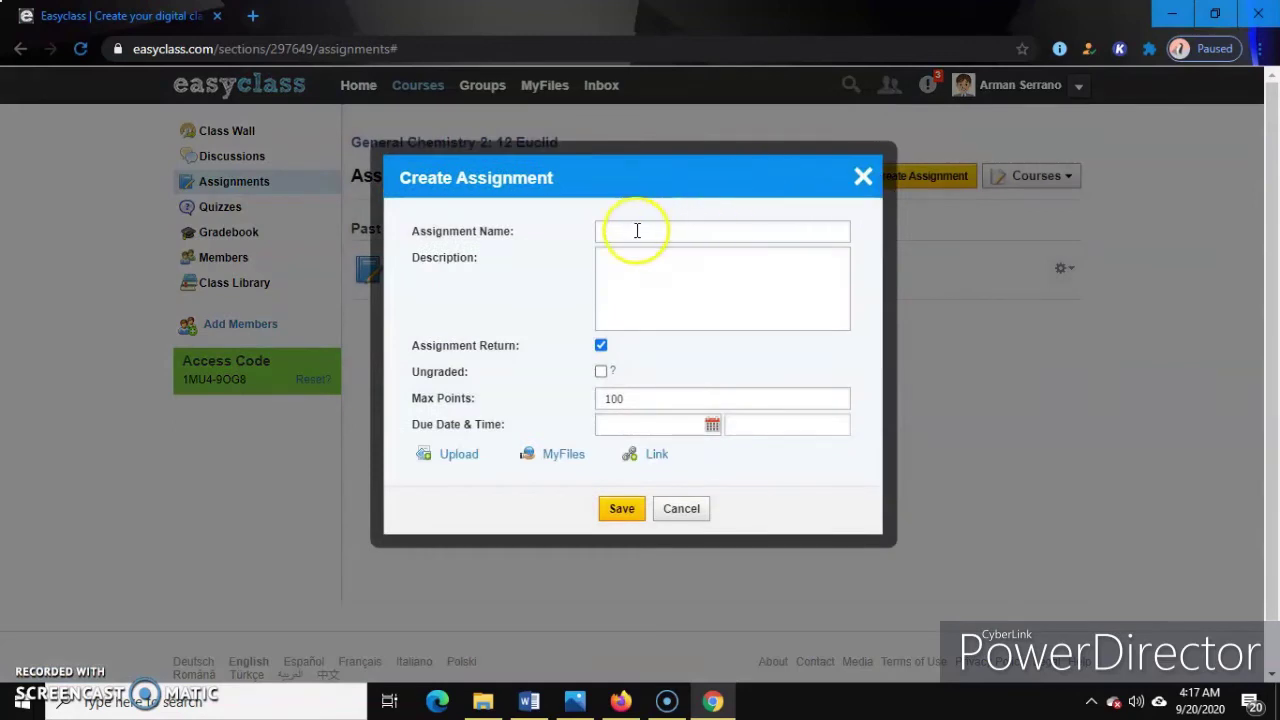
left_click(636, 231)
left_click(603, 277)
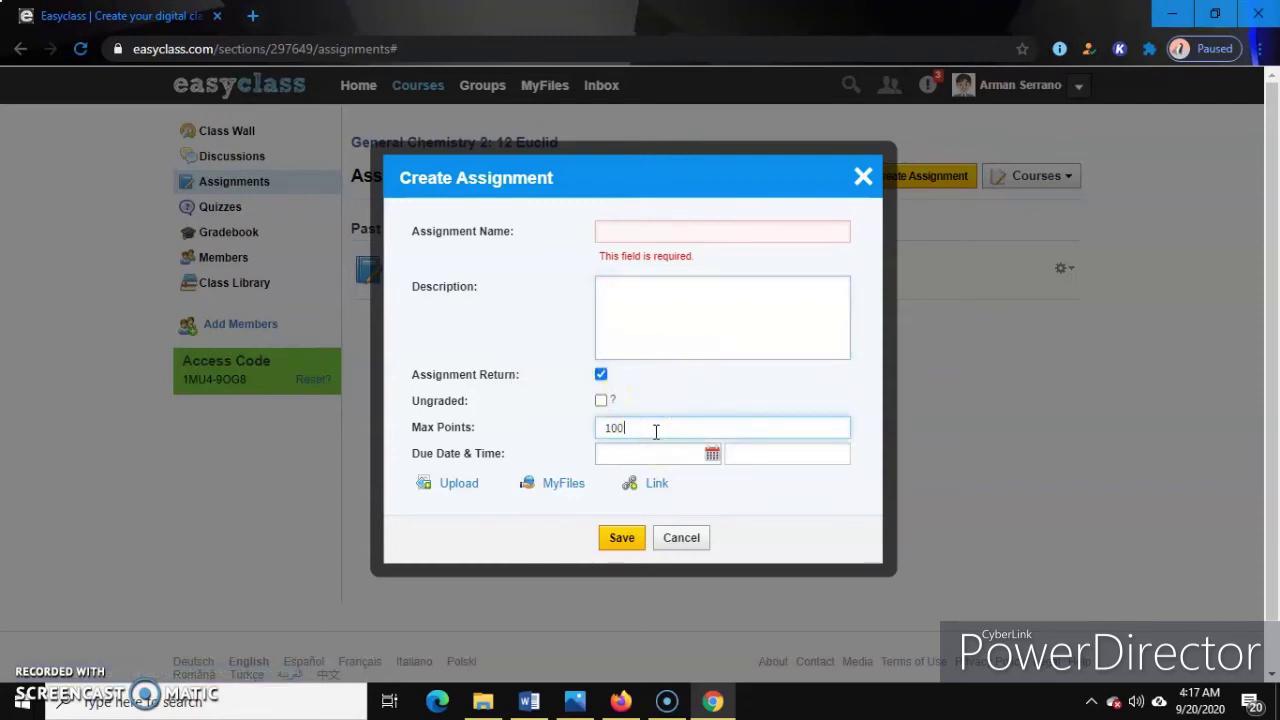
left_click(677, 455)
left_click(677, 455)
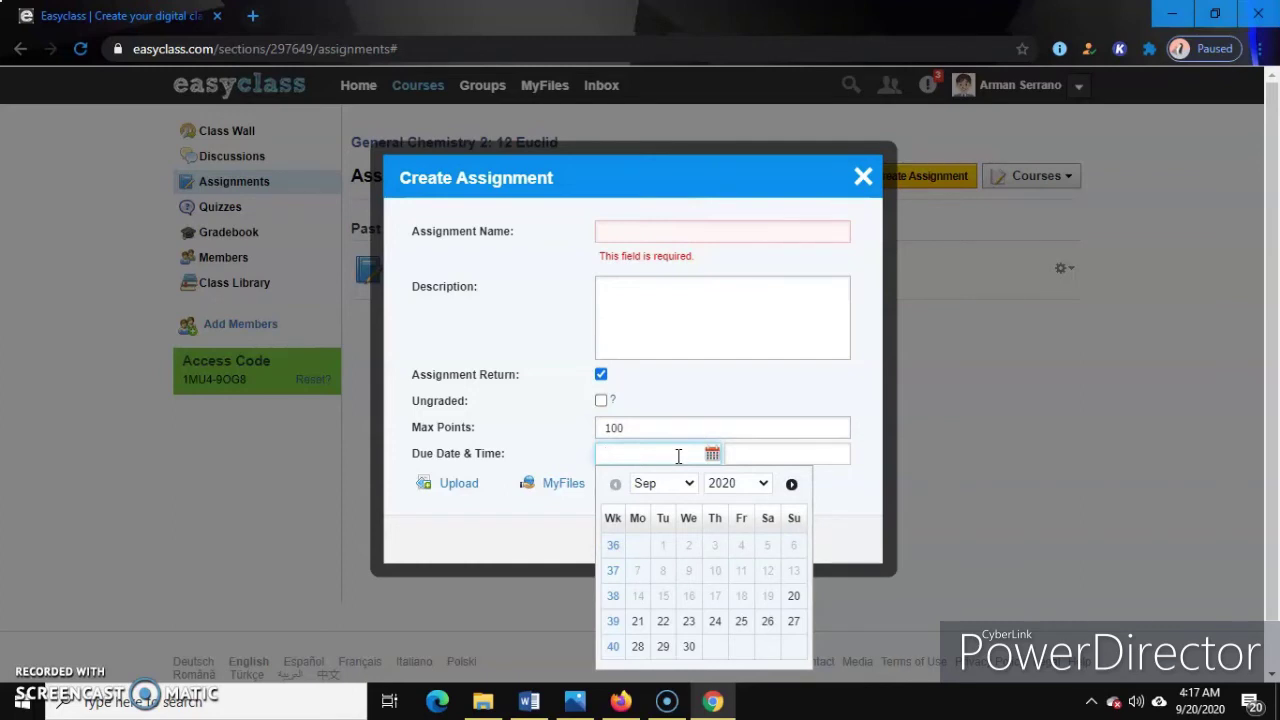
left_click(796, 594)
left_click(1009, 467)
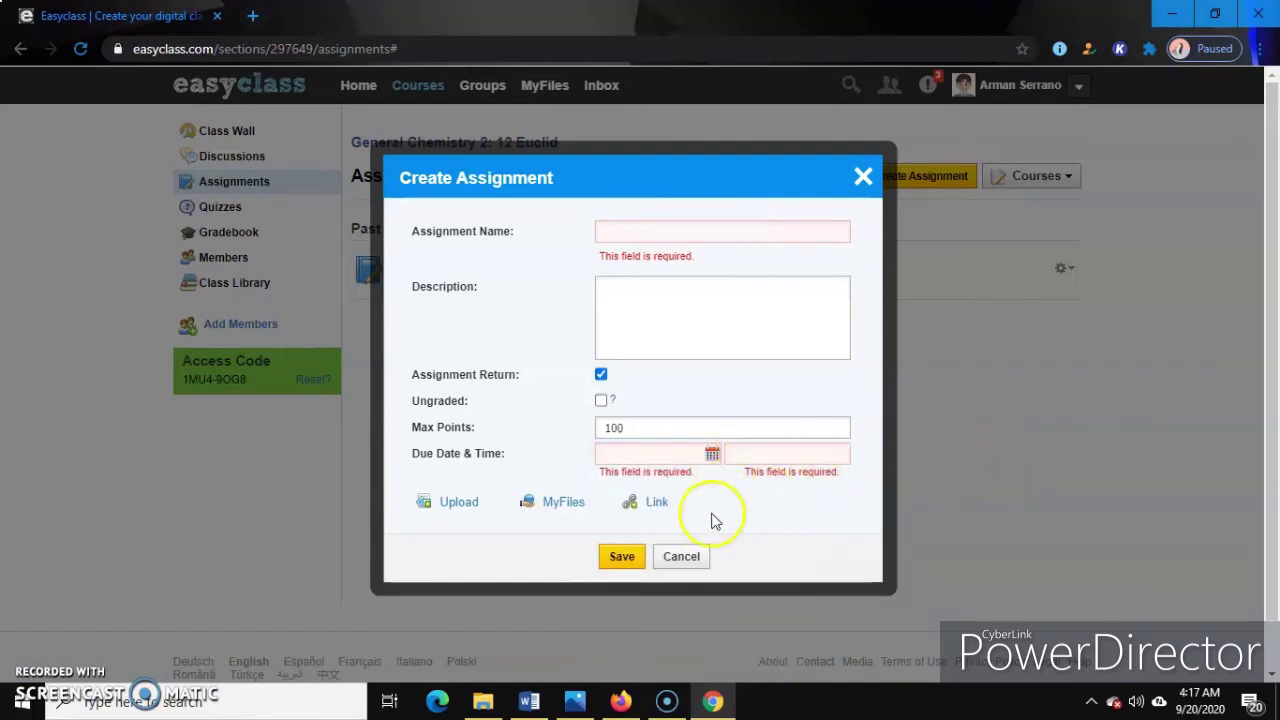
left_click(681, 558)
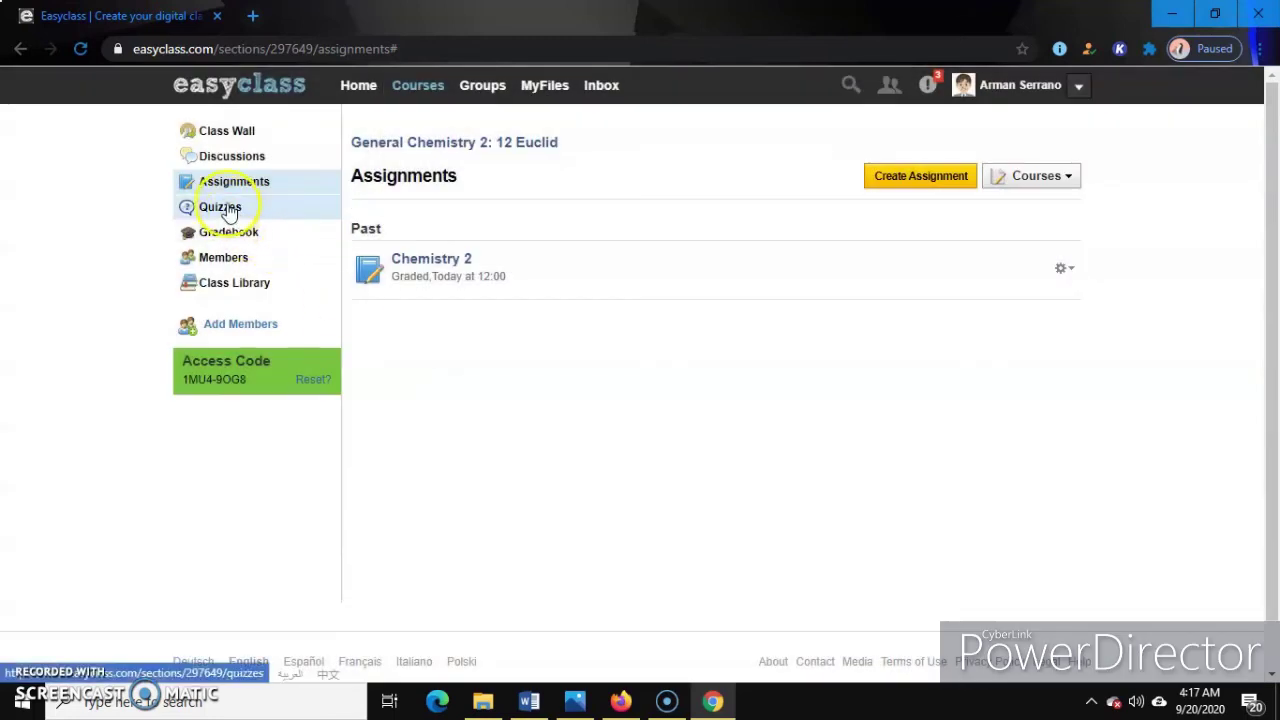
Step: Look over a blank Create Quiz form in the class's Quizzes, including its ungraded and due date settings, and cancel it
left_click(229, 210)
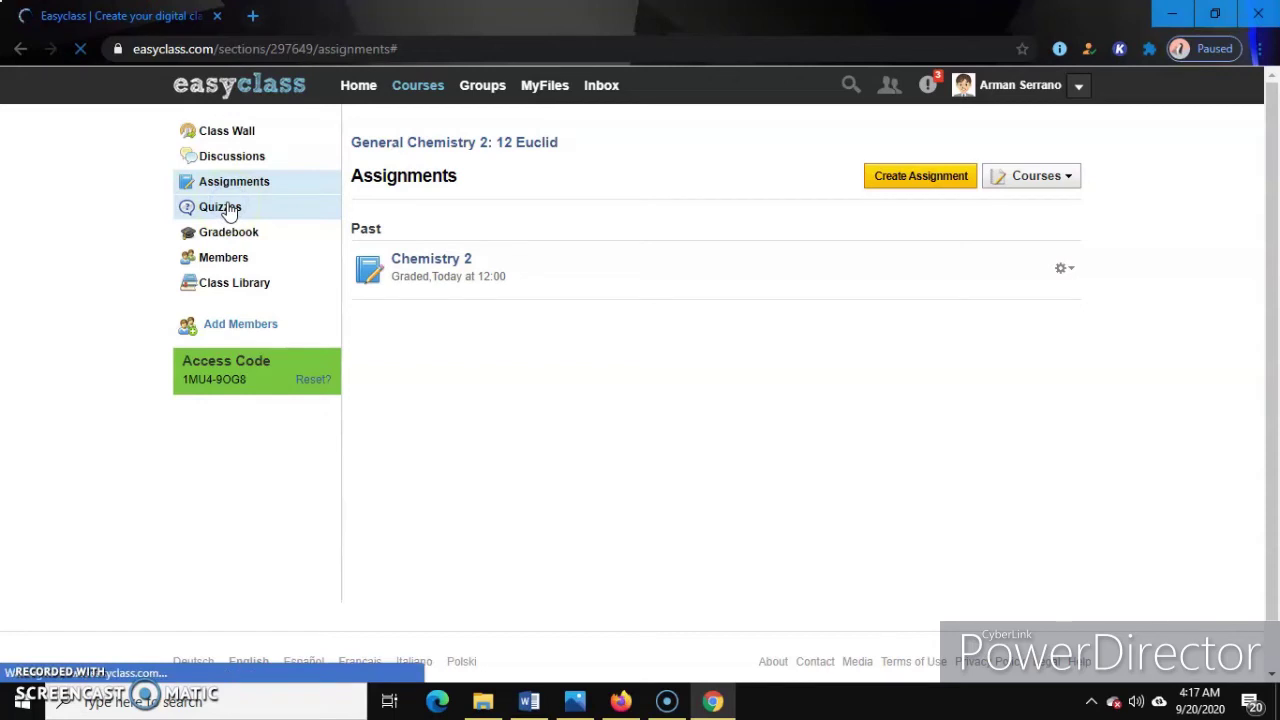
left_click(687, 412)
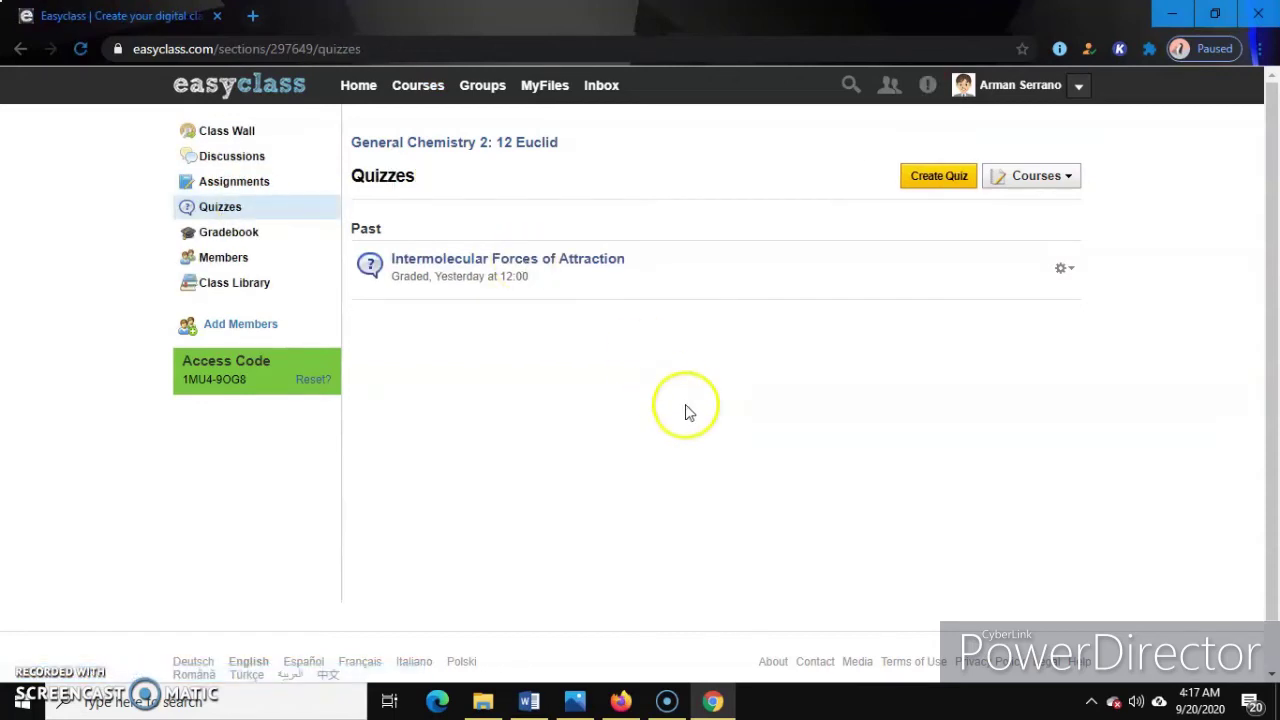
left_click(925, 177)
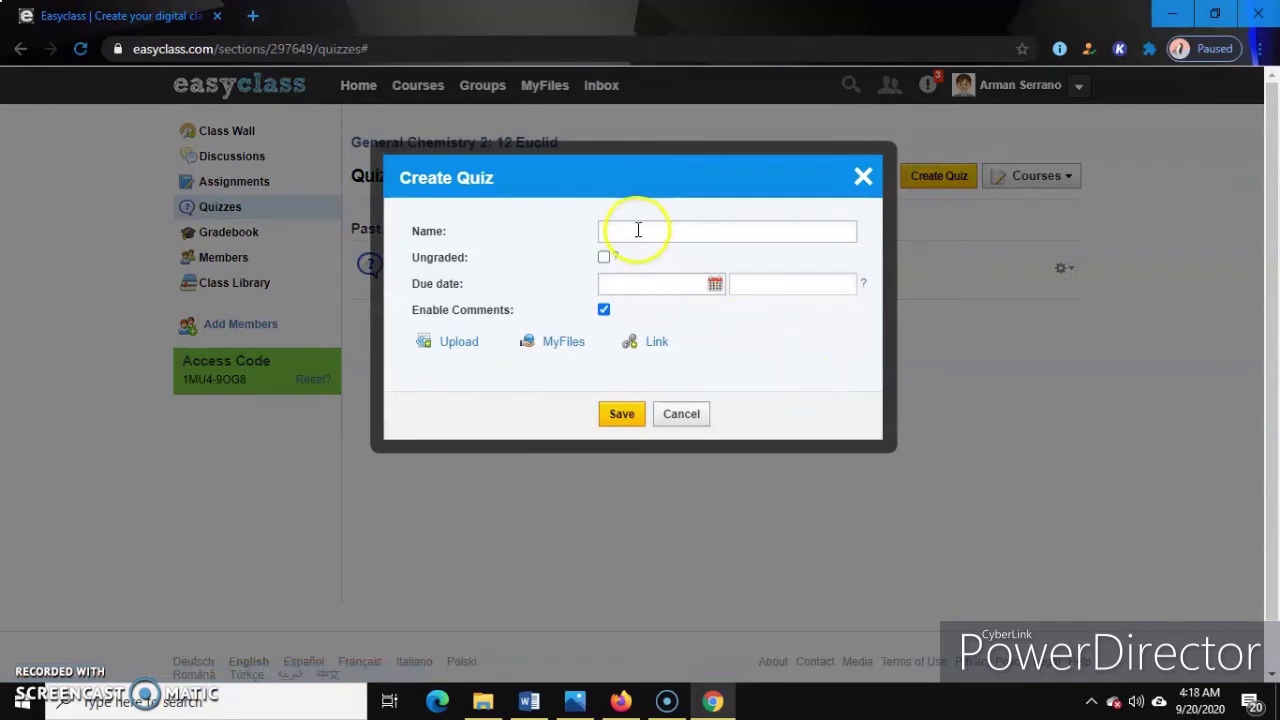
left_click(605, 264)
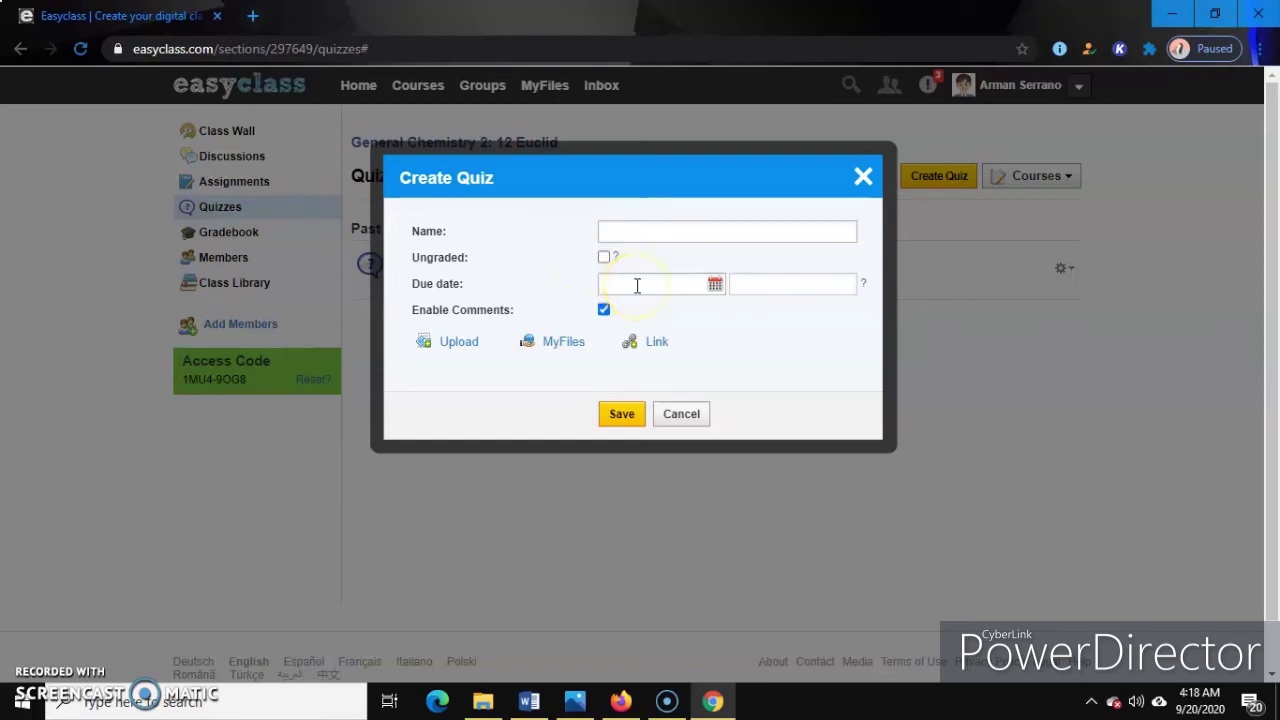
left_click(677, 283)
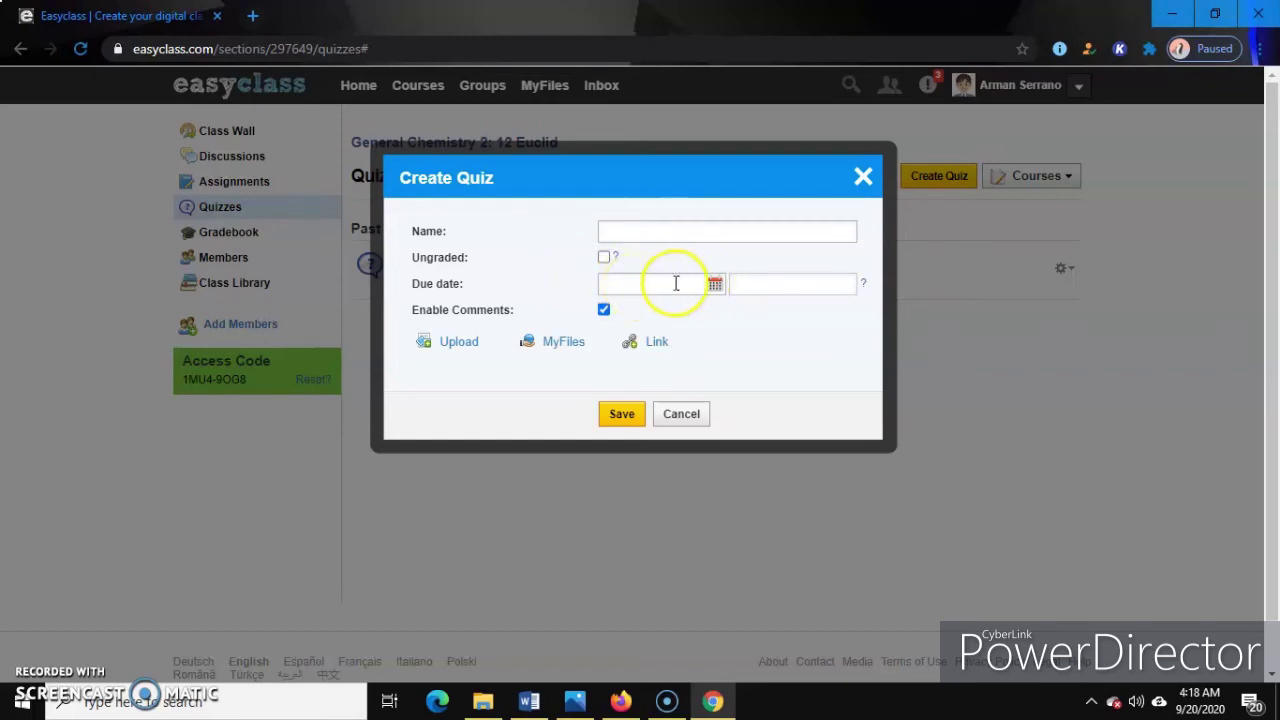
left_click(766, 284)
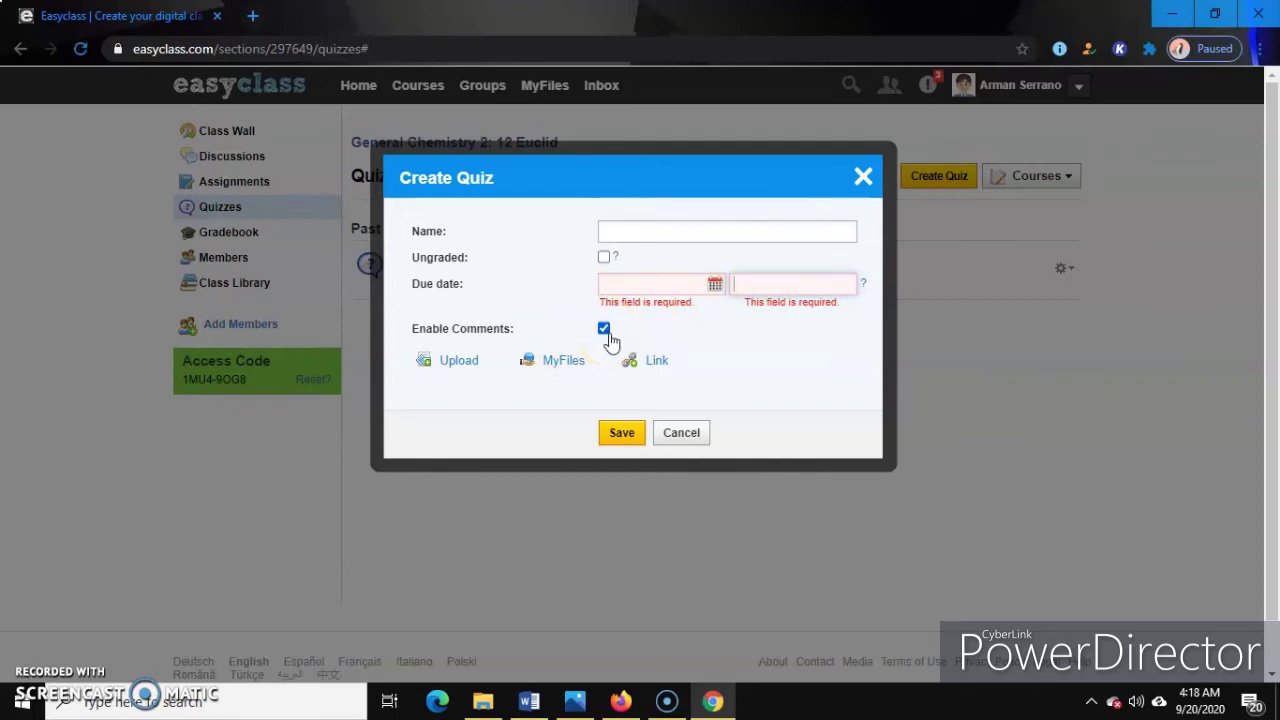
left_click(682, 436)
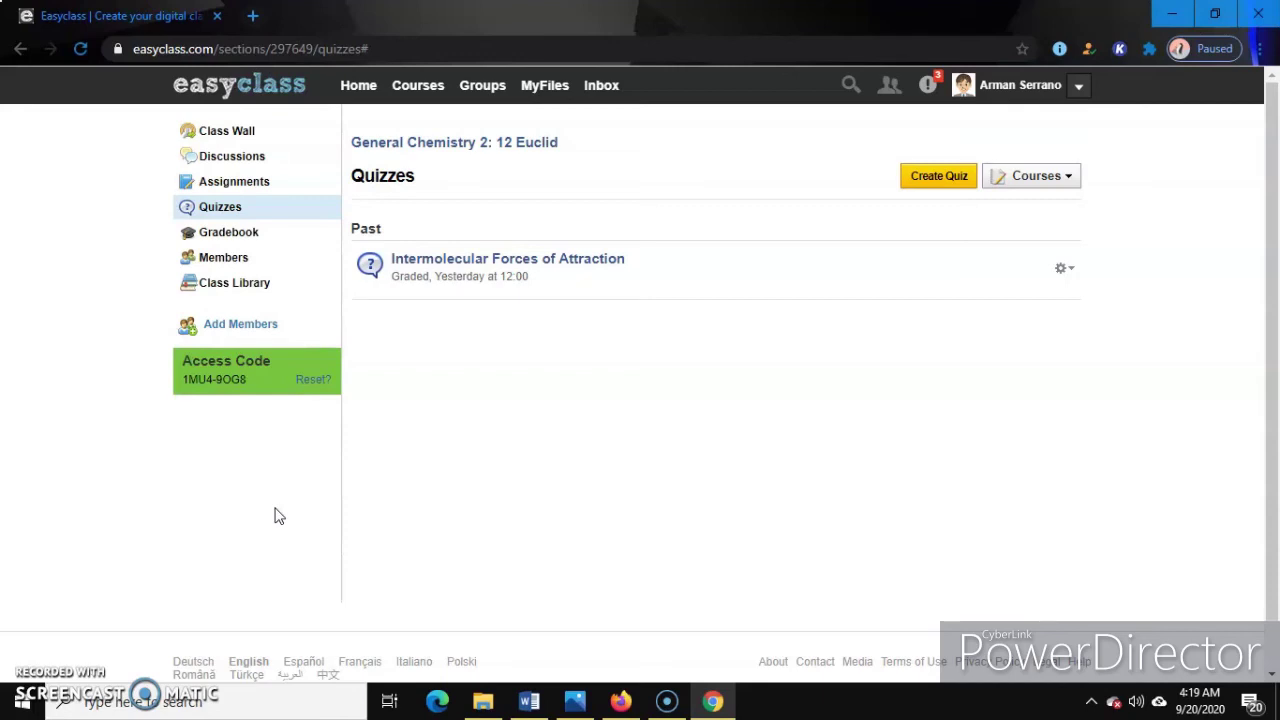
left_click(31, 682)
left_click(230, 518)
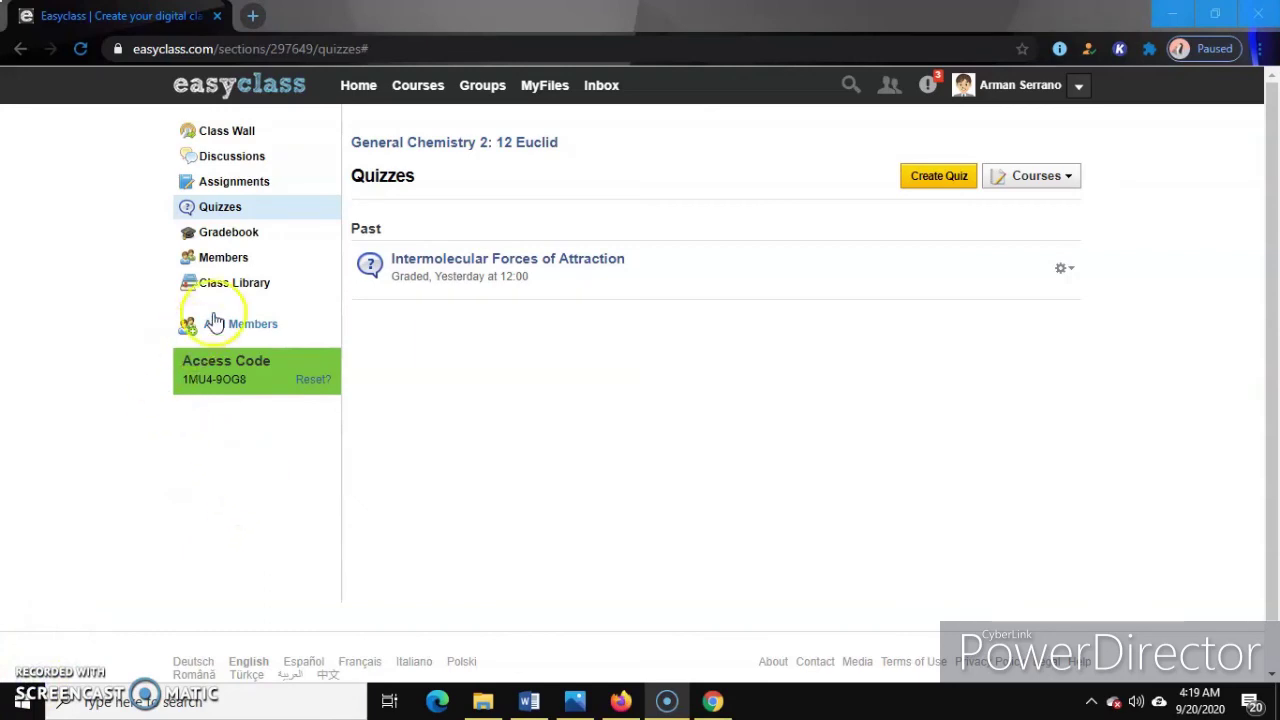
Step: Open the Class Library and look over the file types available for filtering, leaving All selected
left_click(226, 286)
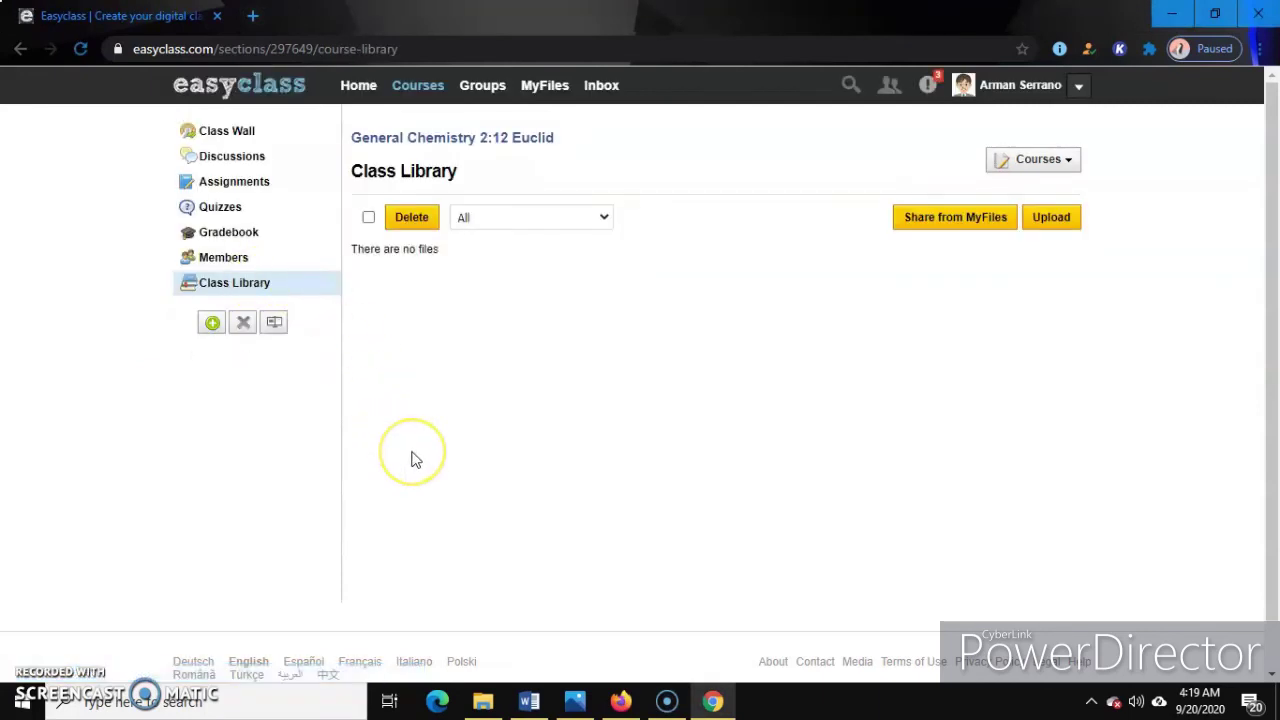
left_click(384, 328)
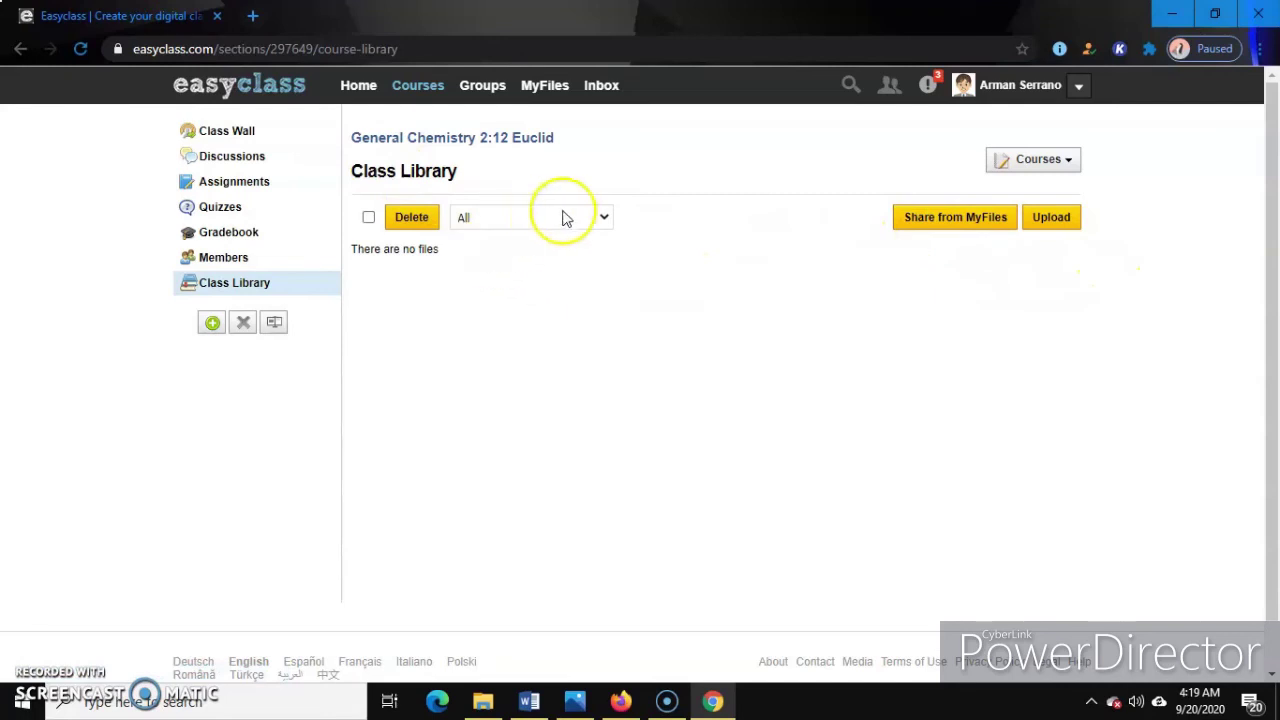
left_click(606, 217)
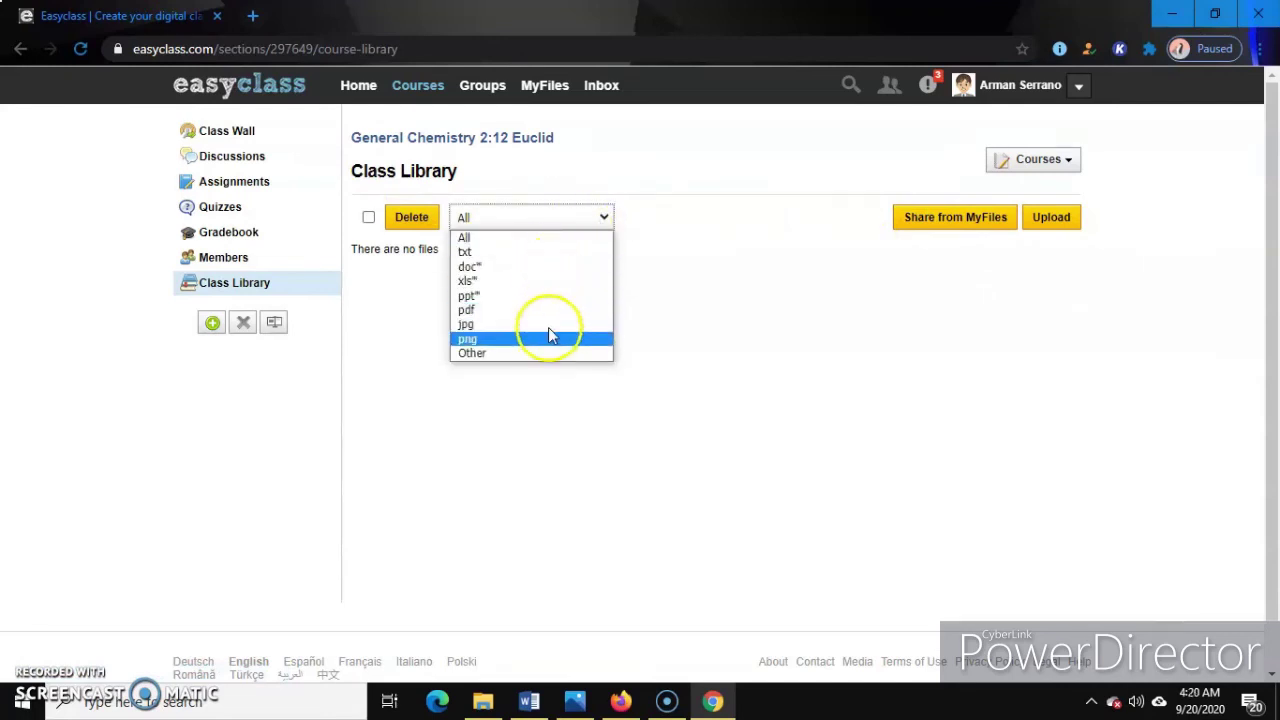
left_click(548, 469)
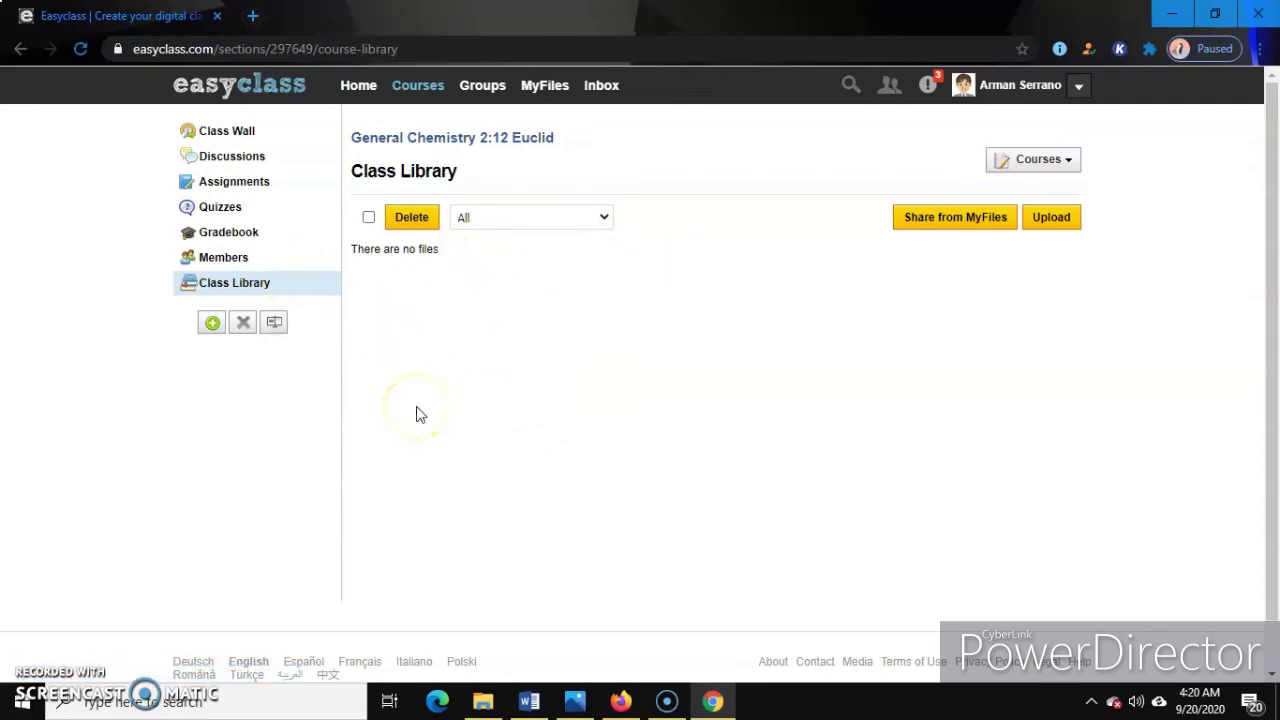
Step: Return to the Class Wall and view the General Chemistry 2 class list and the access code area
left_click(240, 133)
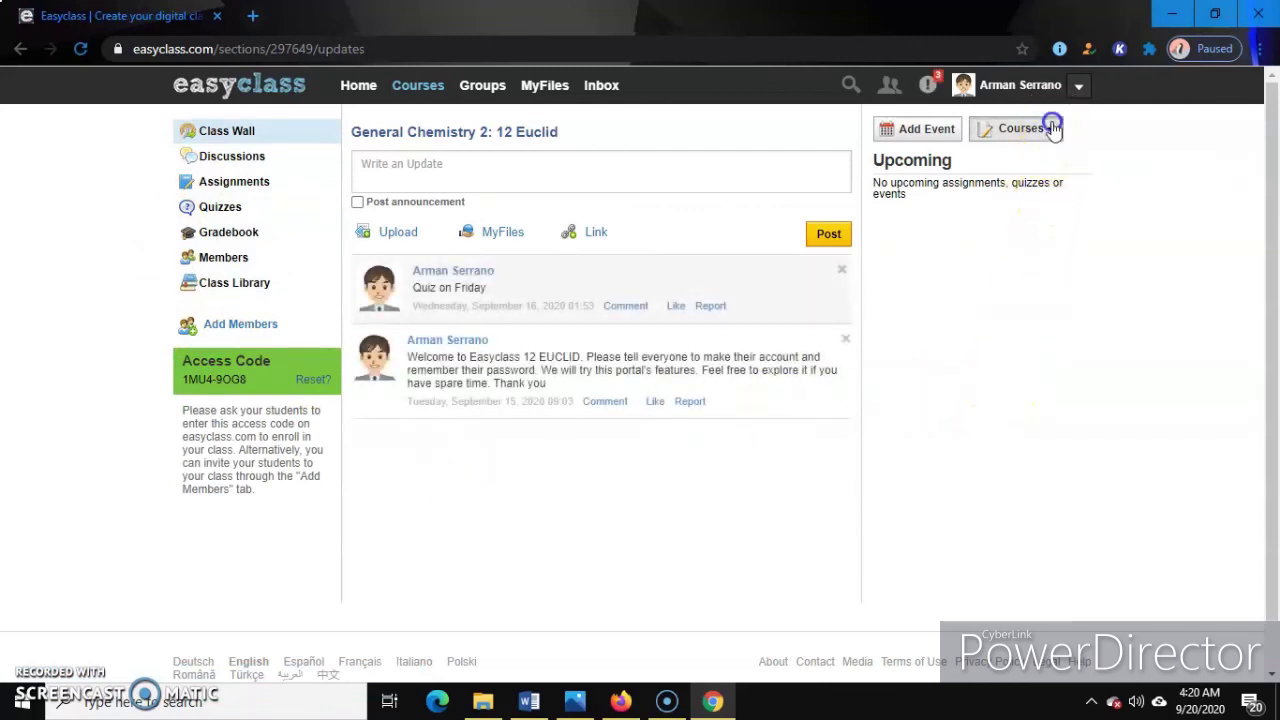
left_click(1054, 128)
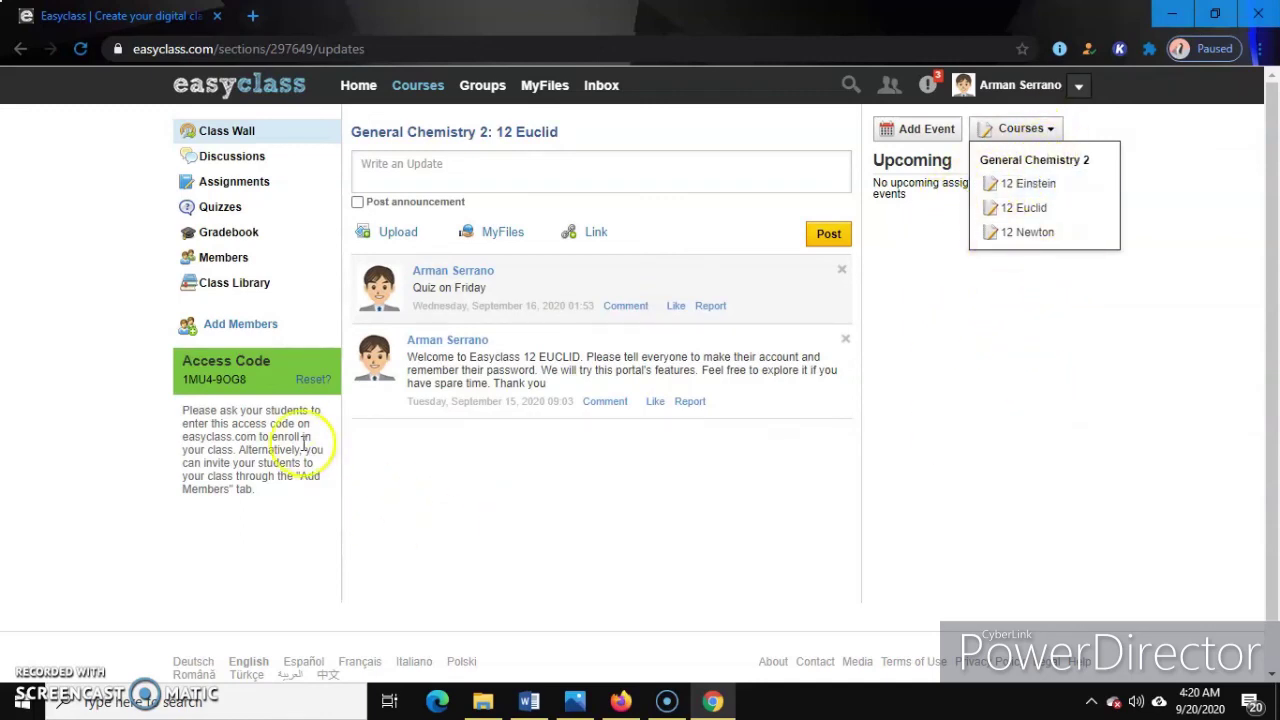
left_click(274, 376)
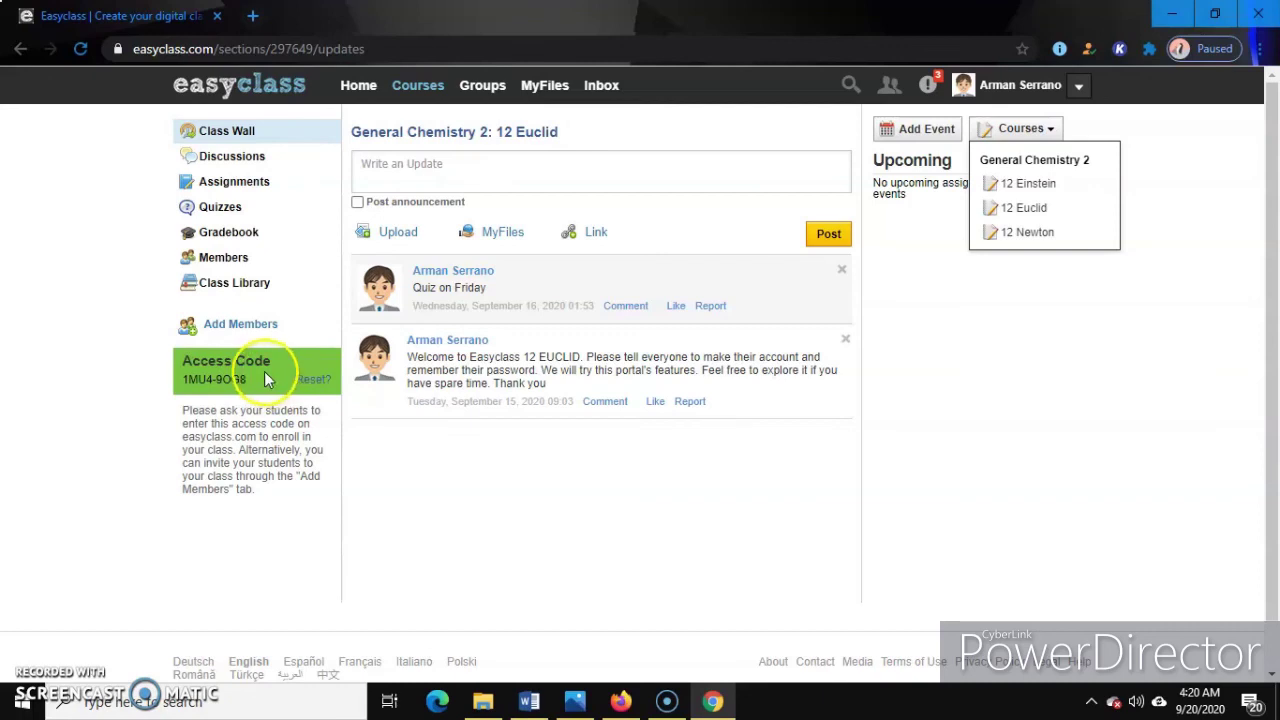